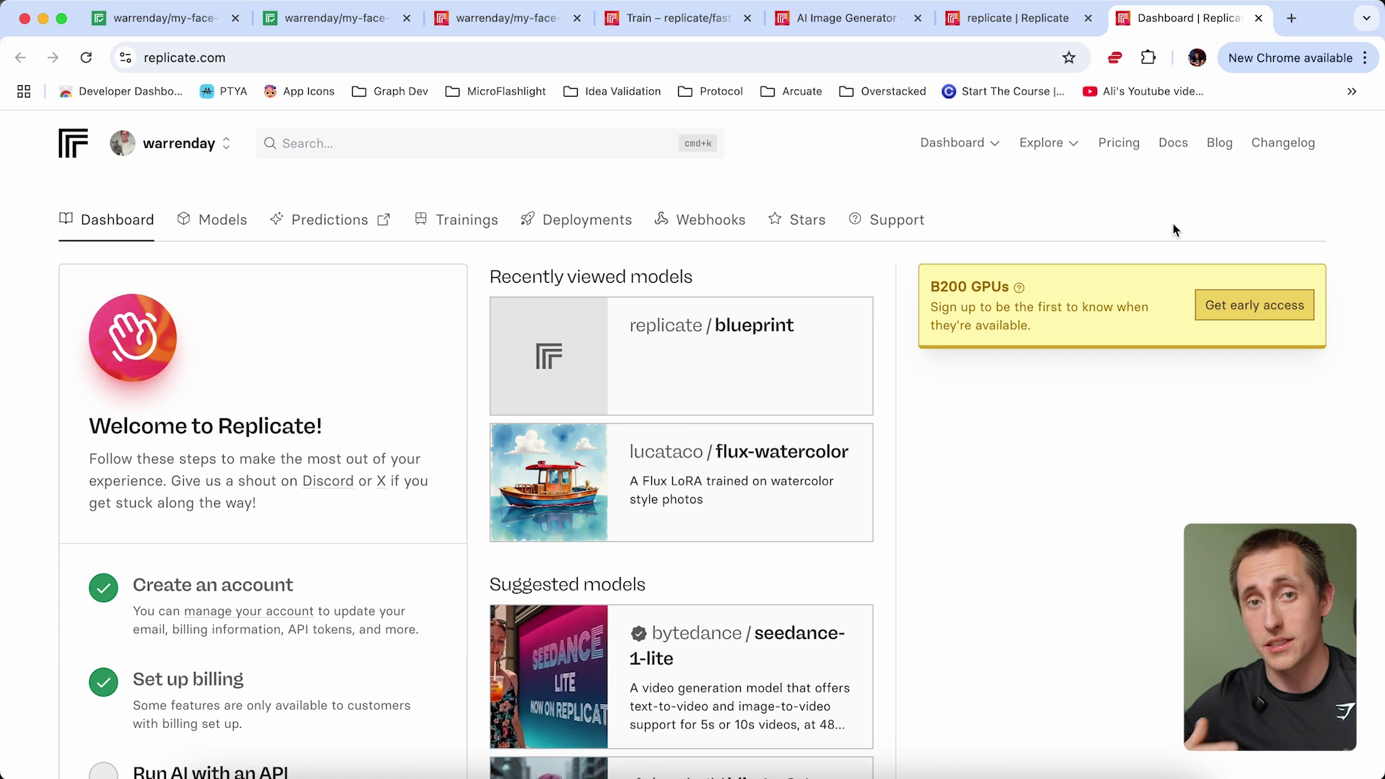
# Open the image models collection and look through the featured text-to-image models.
pyautogui.moveTo(1044, 147)
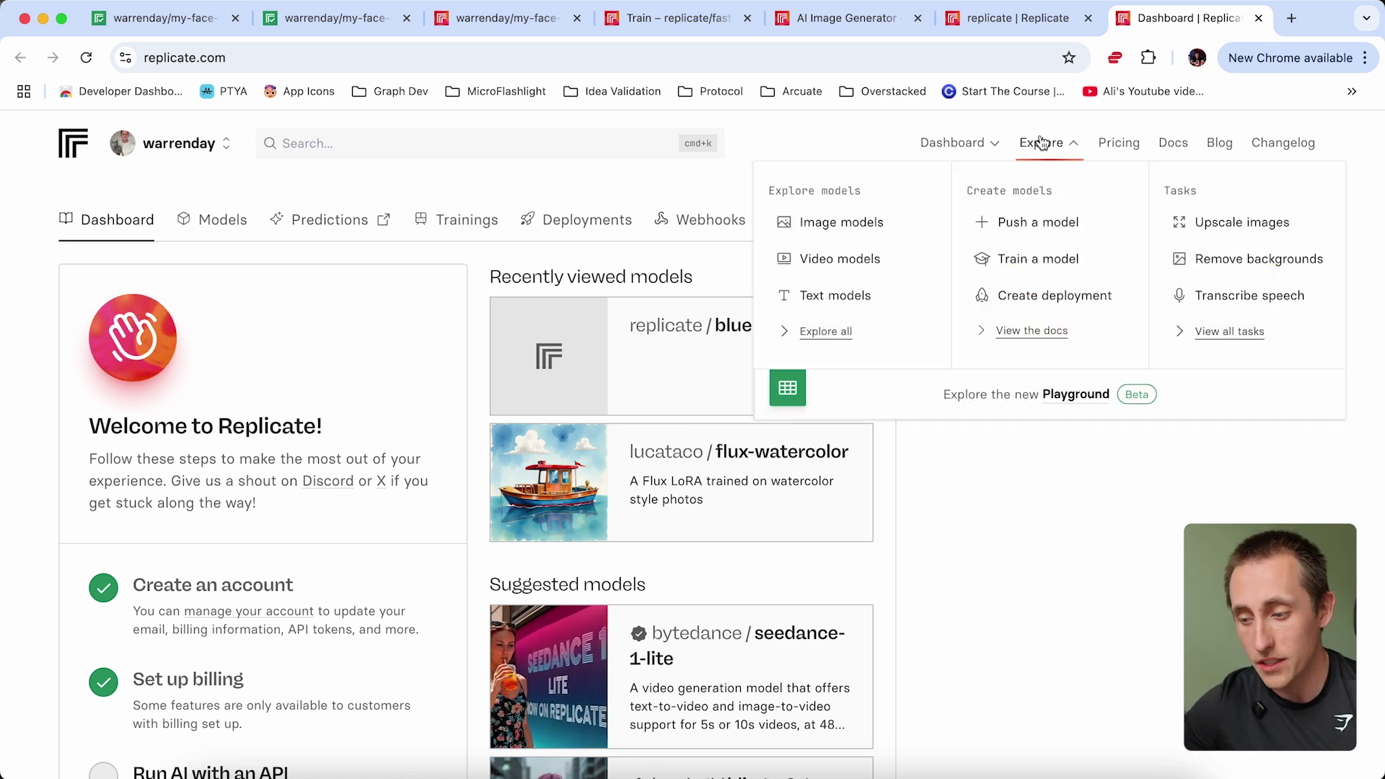
pyautogui.click(854, 222)
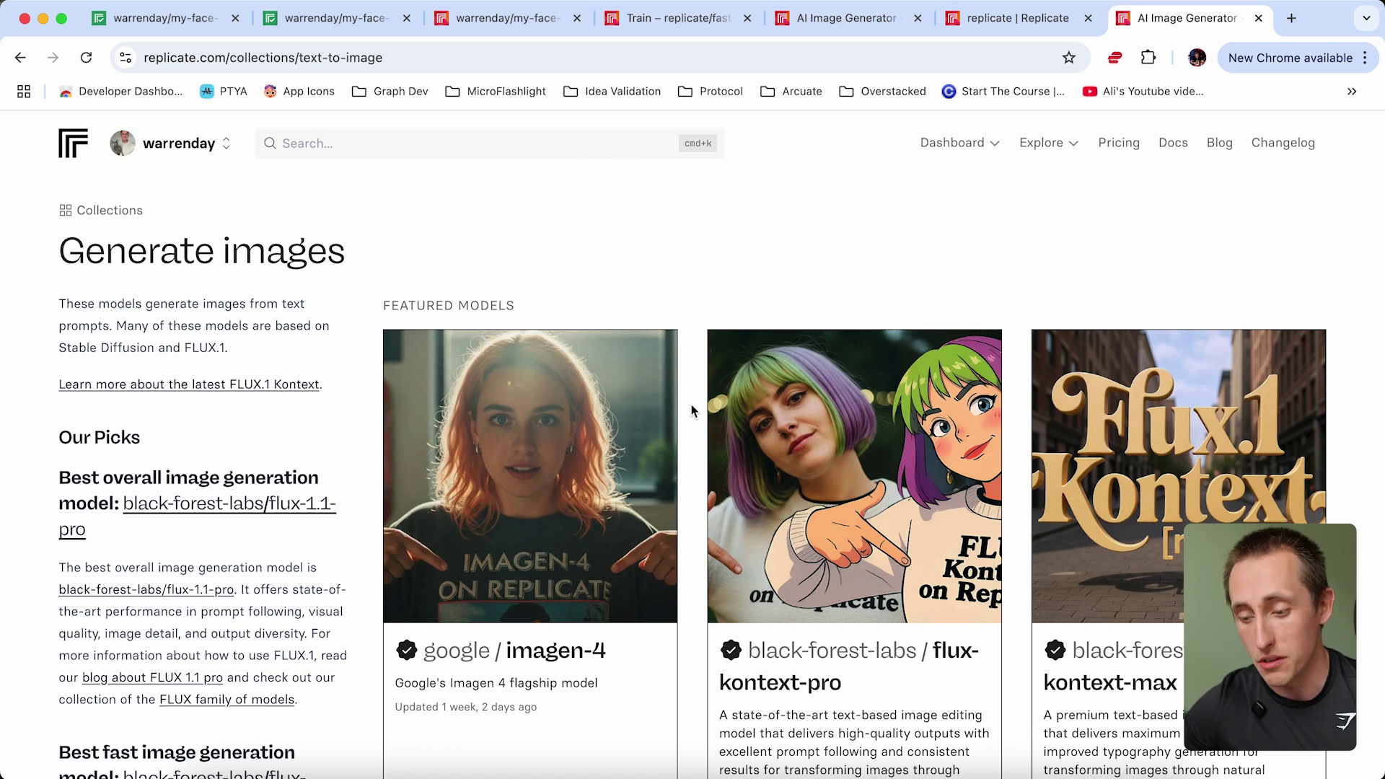
pyautogui.scroll(-10, 691, 412)
pyautogui.moveTo(1023, 141)
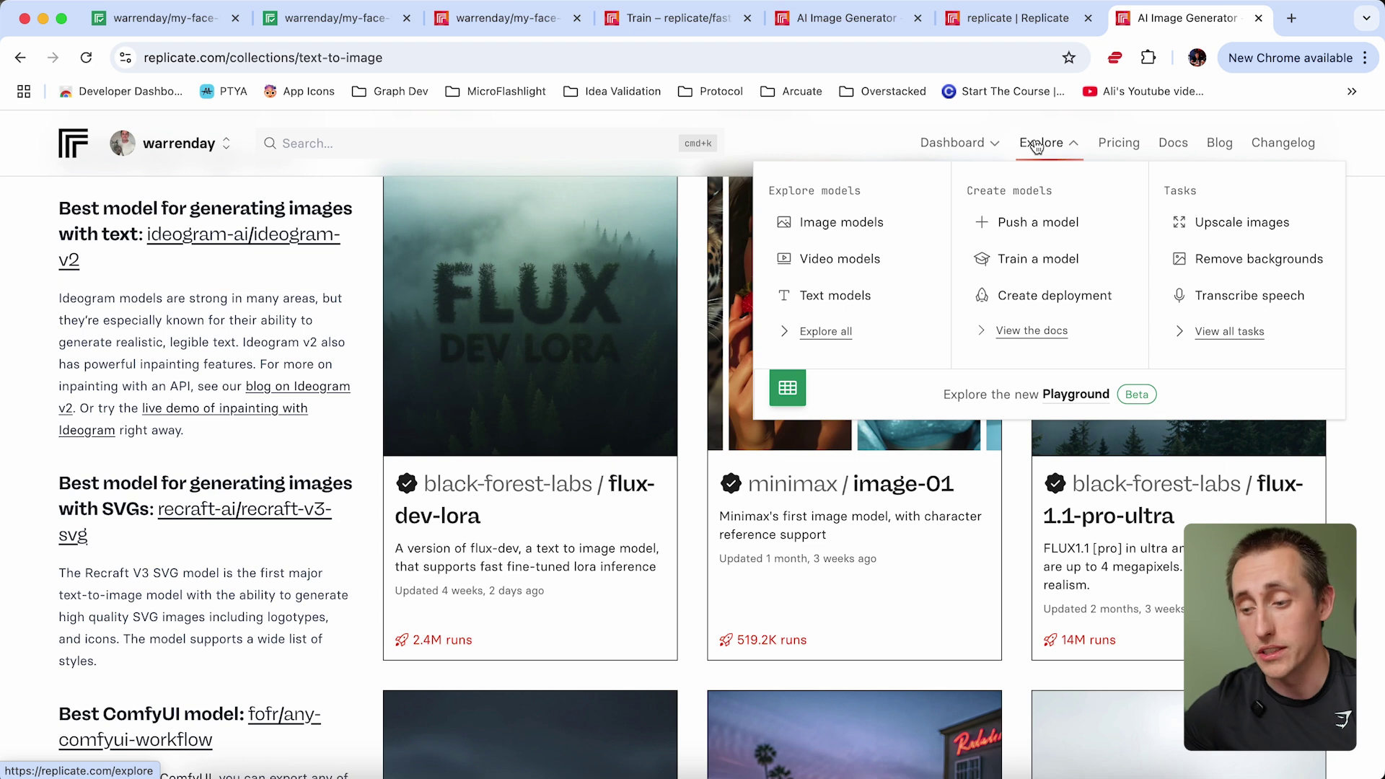
# Switch to Replicate's own profile page and look through its published models.
pyautogui.hotkey('ctrl', 'shift', 'Tab')
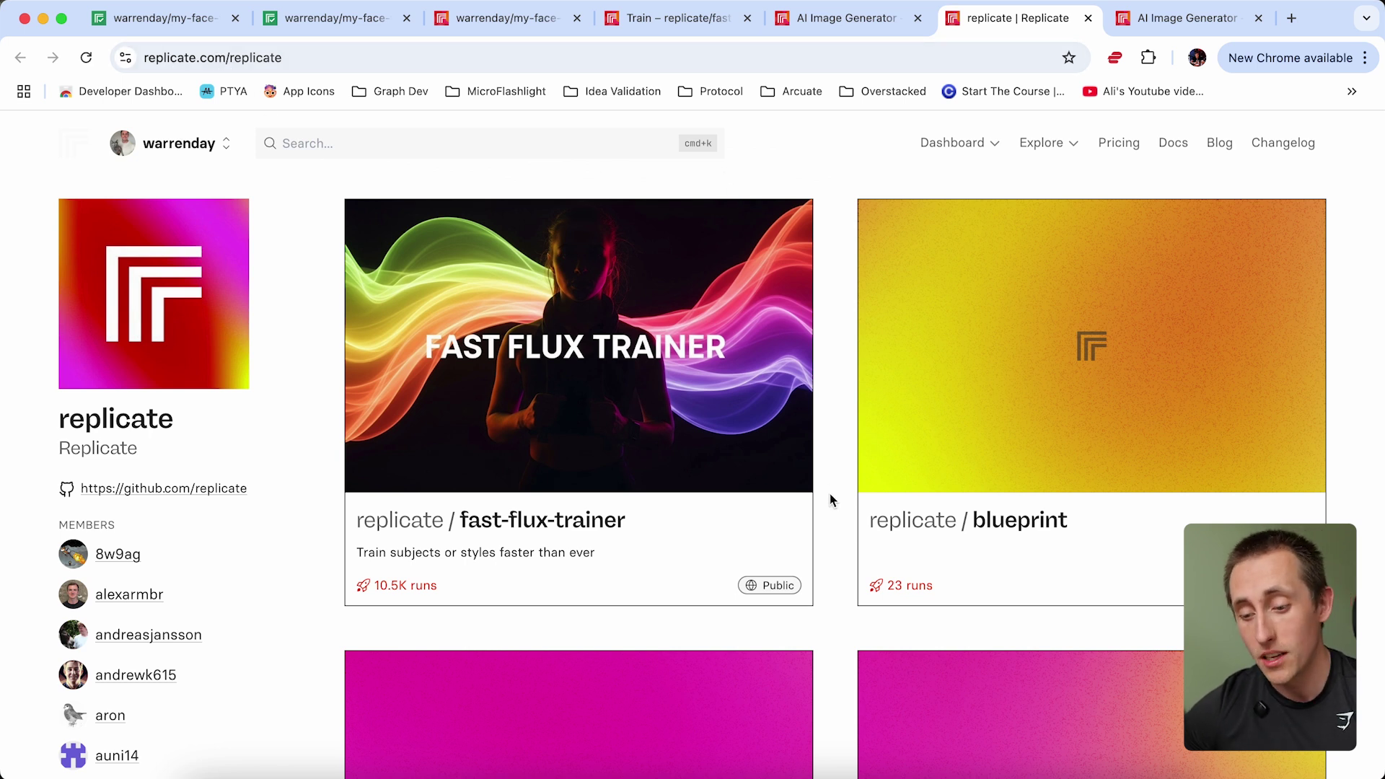
pyautogui.scroll(-2, 828, 495)
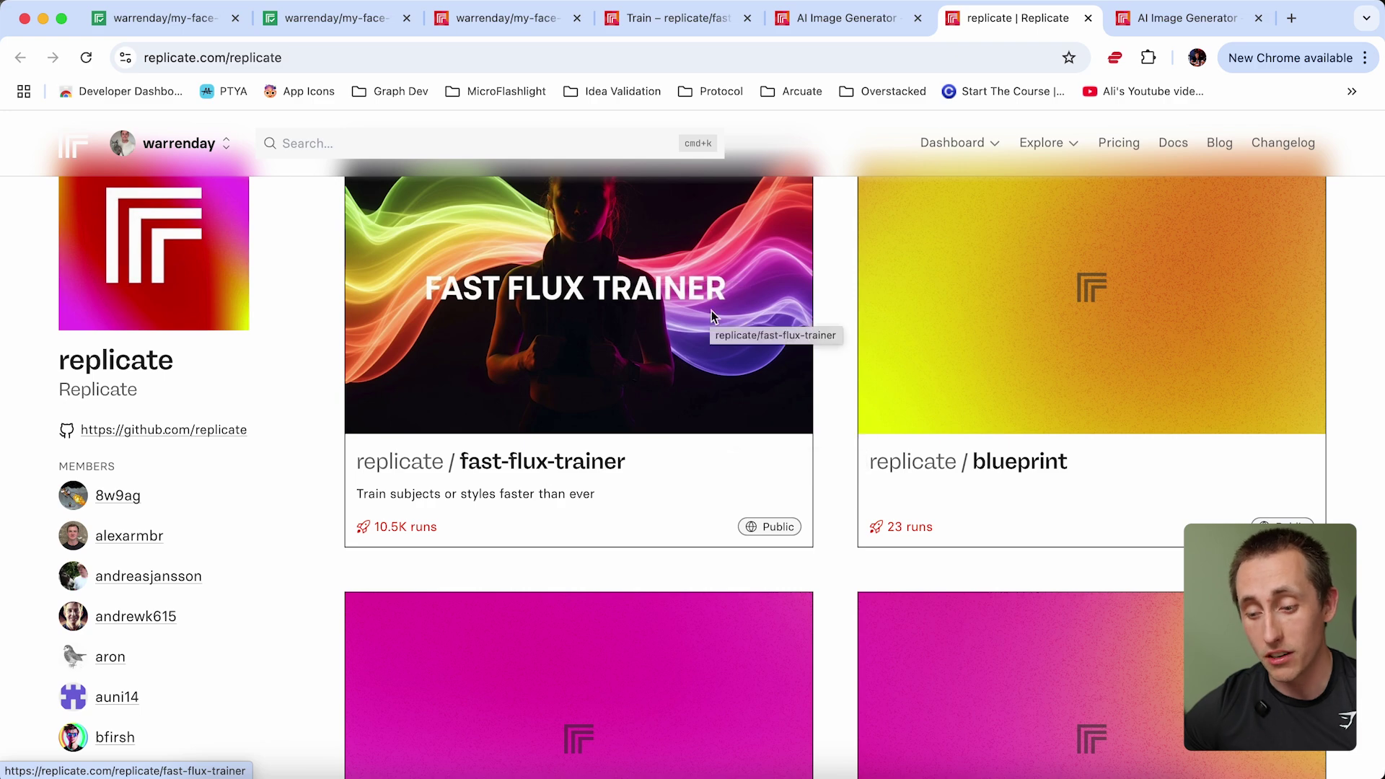
pyautogui.scroll(-15, 834, 519)
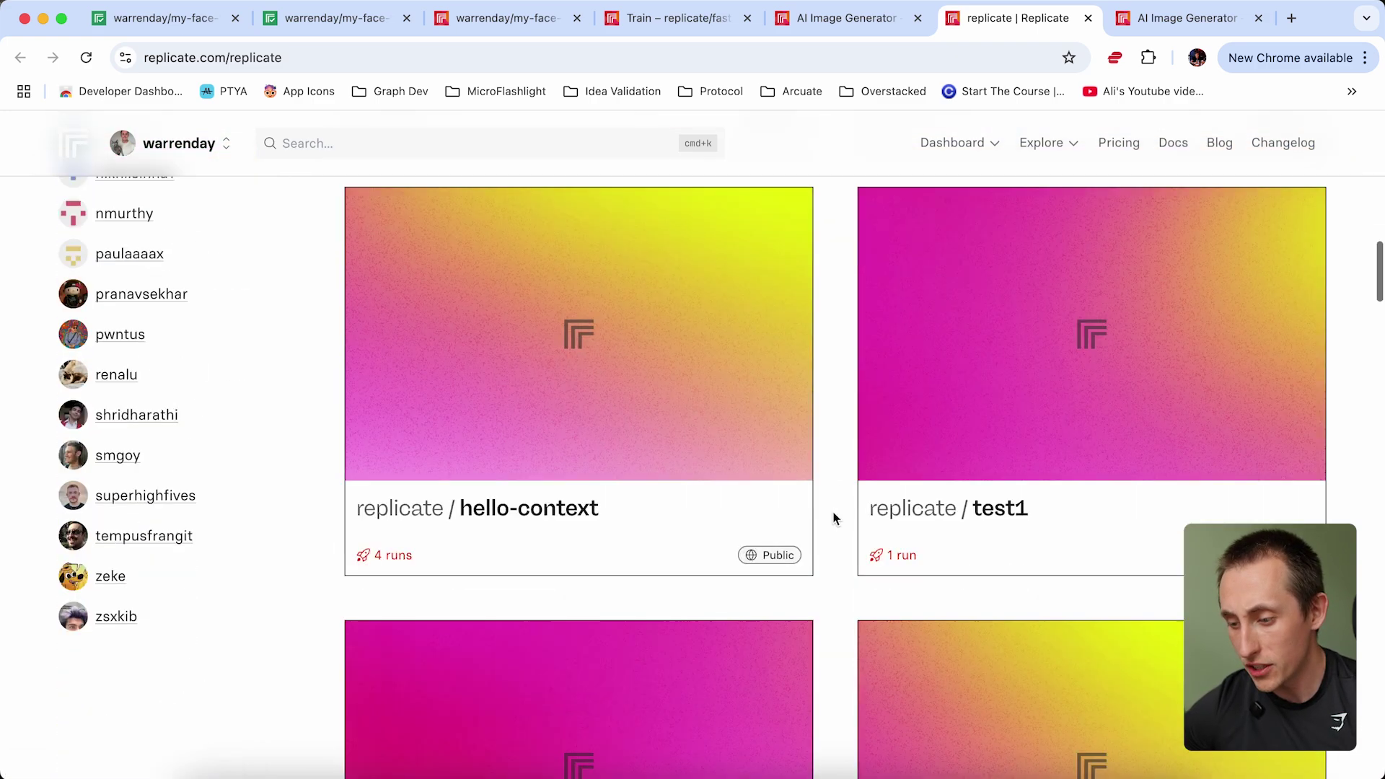
pyautogui.scroll(-15, 835, 520)
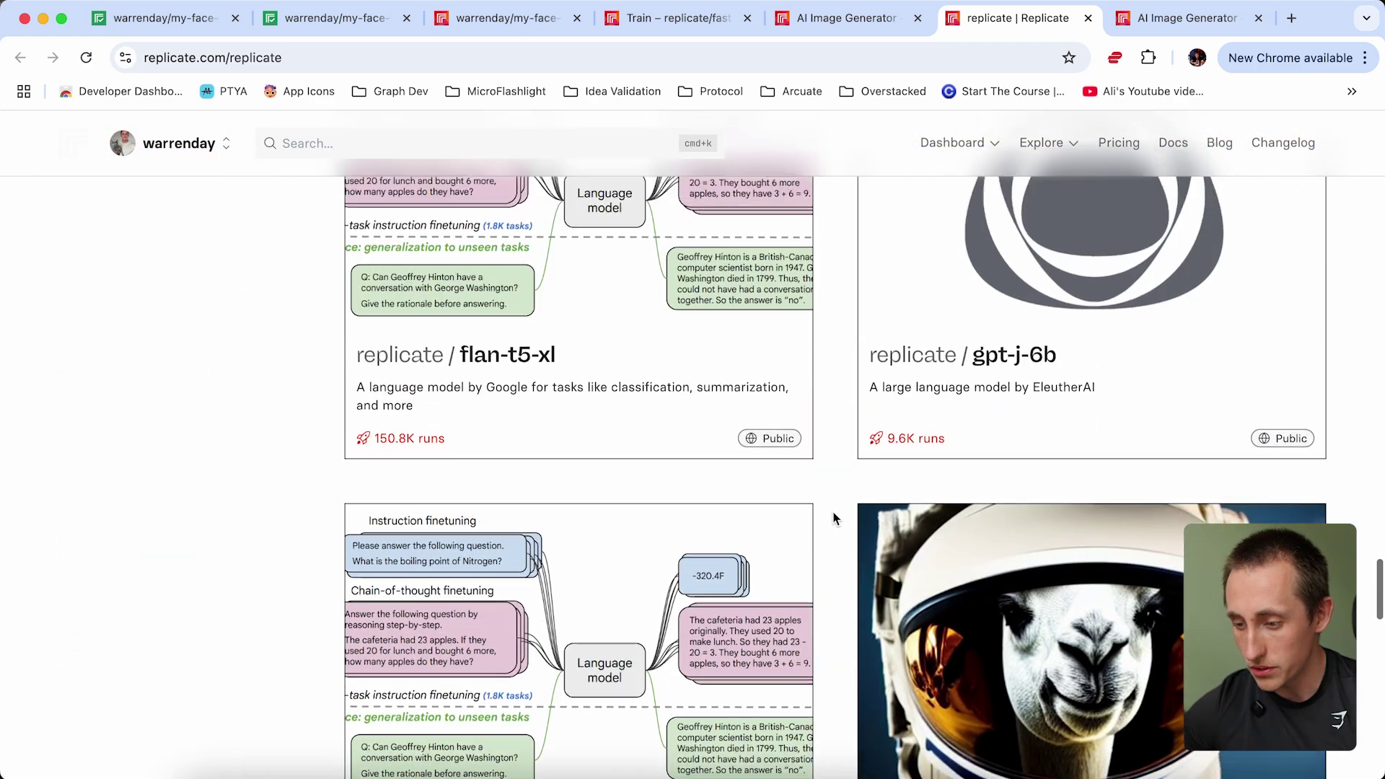
pyautogui.scroll(7, 835, 519)
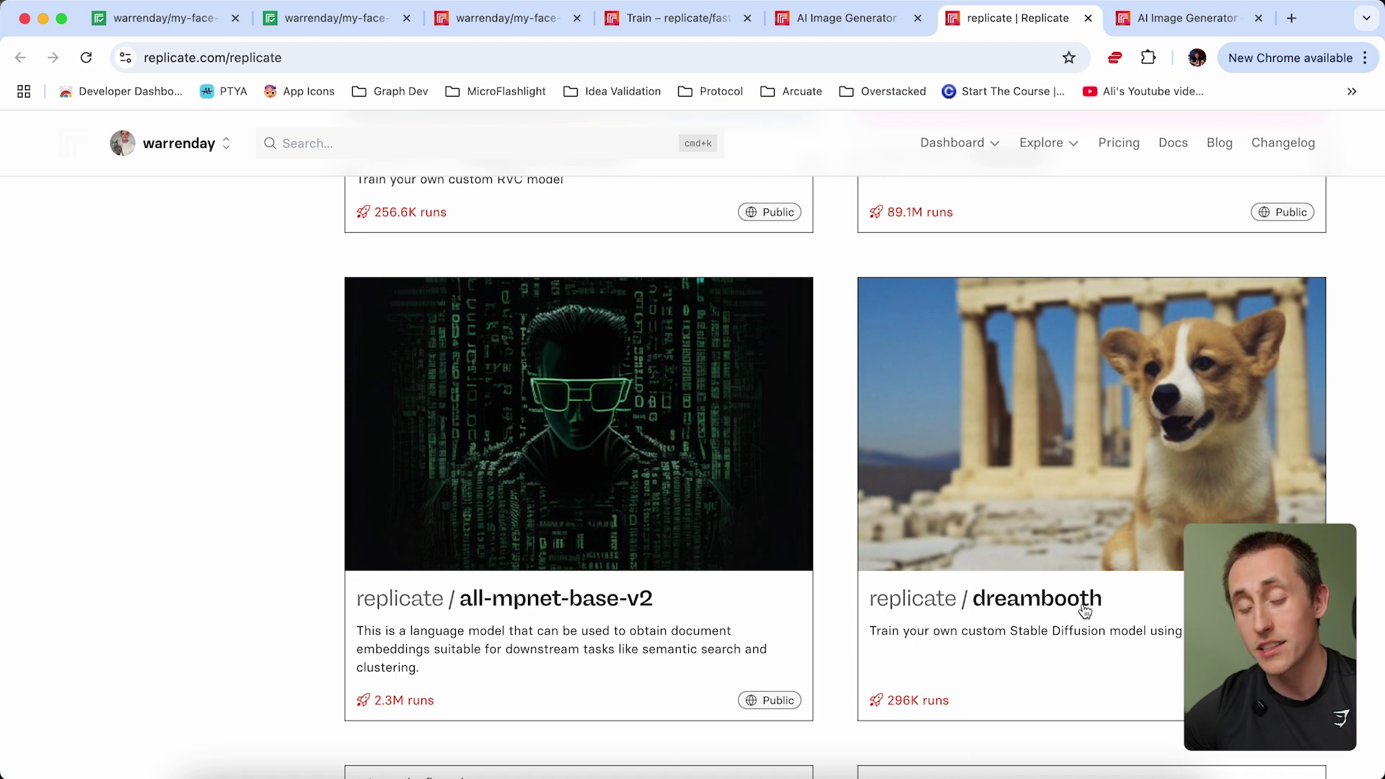
pyautogui.scroll(15, 849, 539)
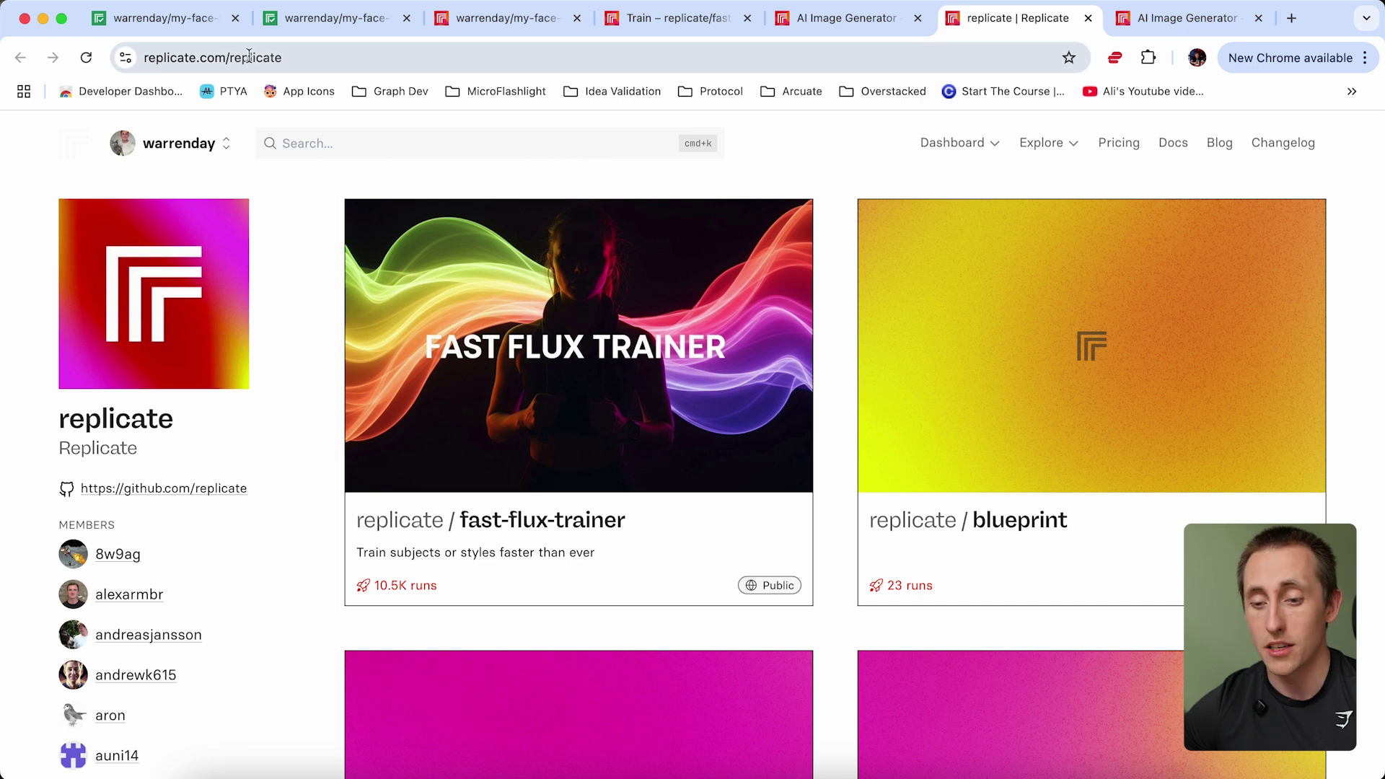
# Open the training form of the replicate/fast-flux-trainer model.
pyautogui.click(605, 380)
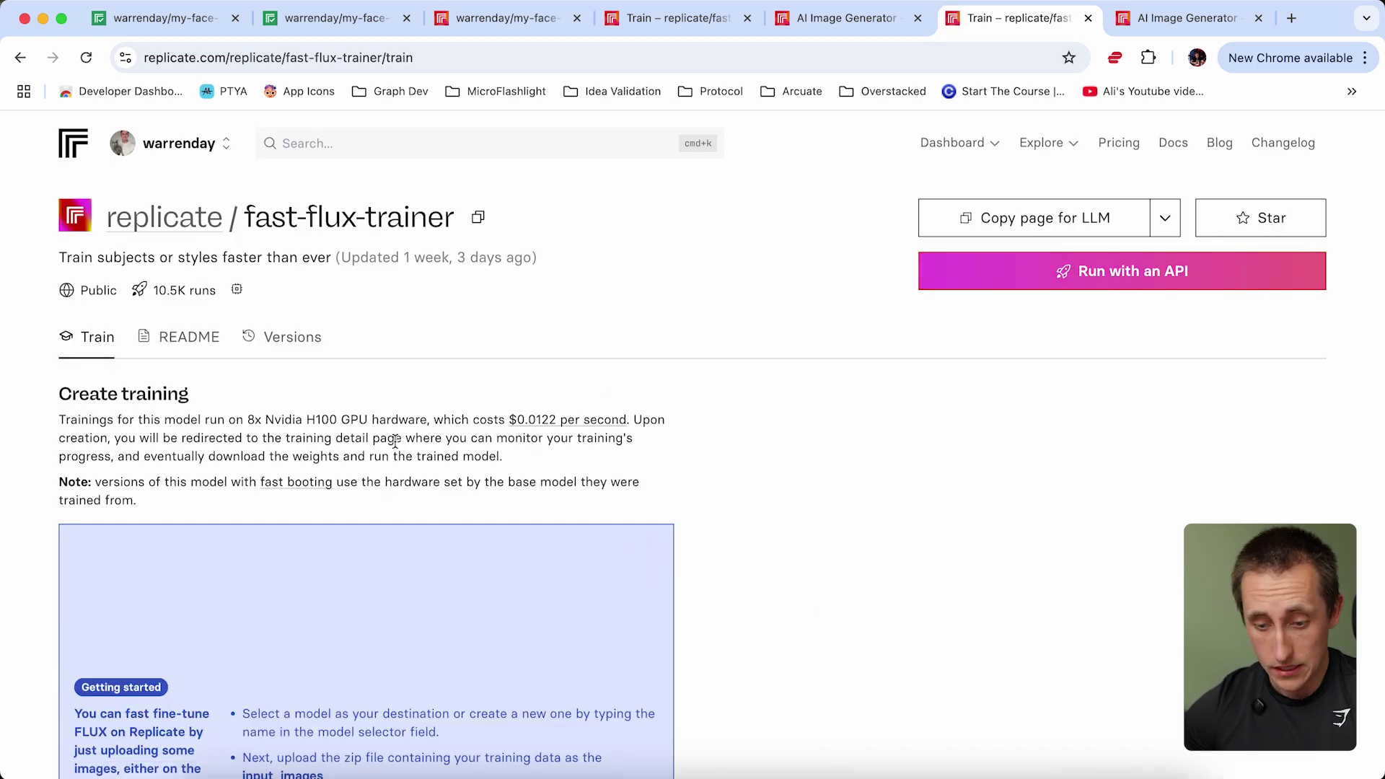
pyautogui.scroll(-5, 396, 442)
pyautogui.scroll(-6, 396, 442)
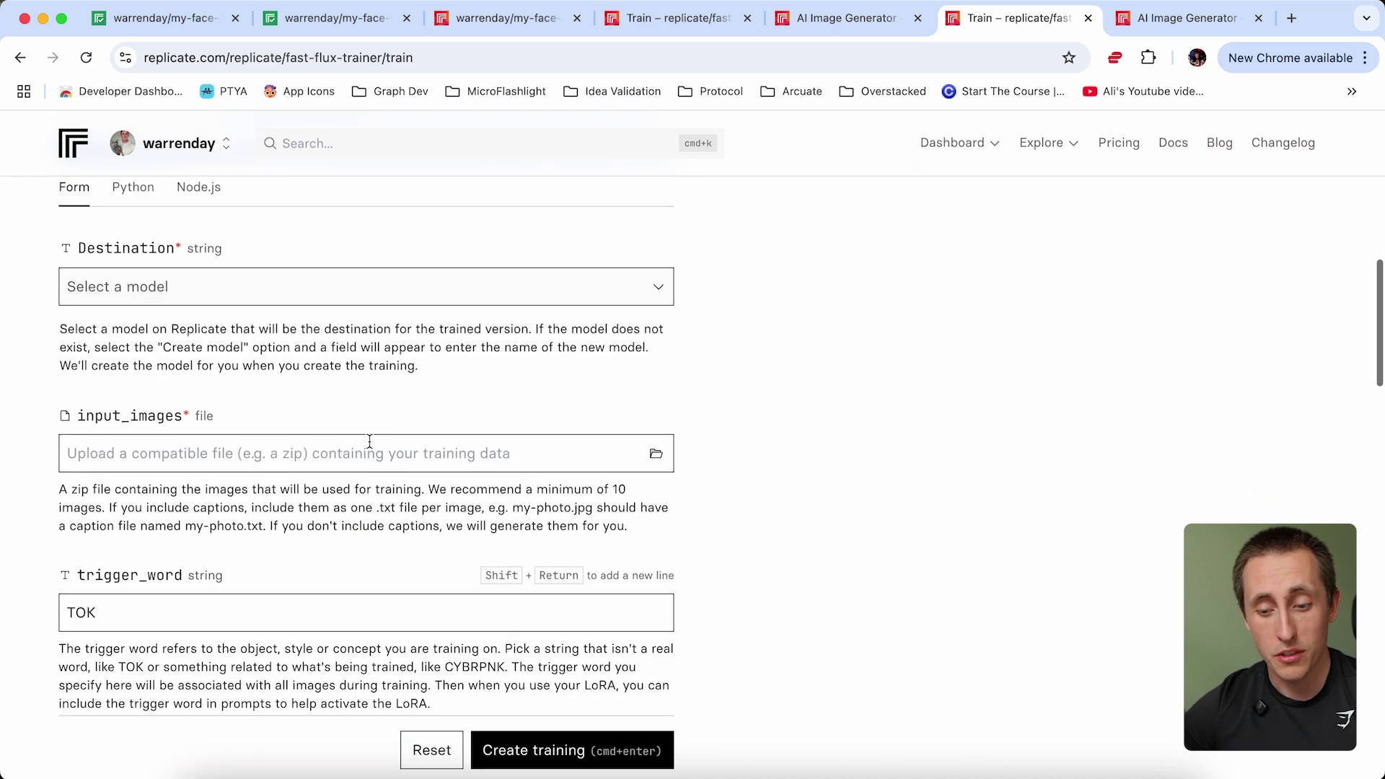
pyautogui.click(213, 296)
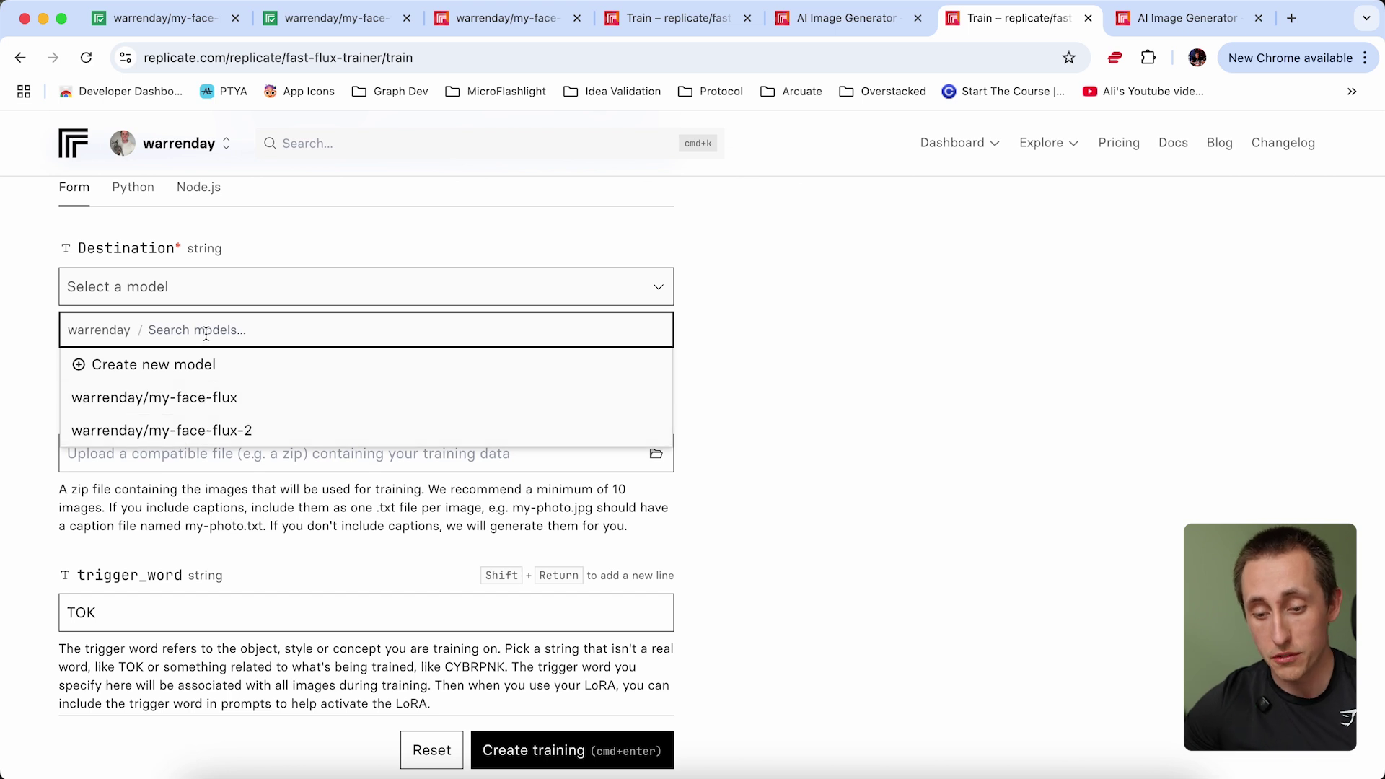
pyautogui.write('my-flux-3')
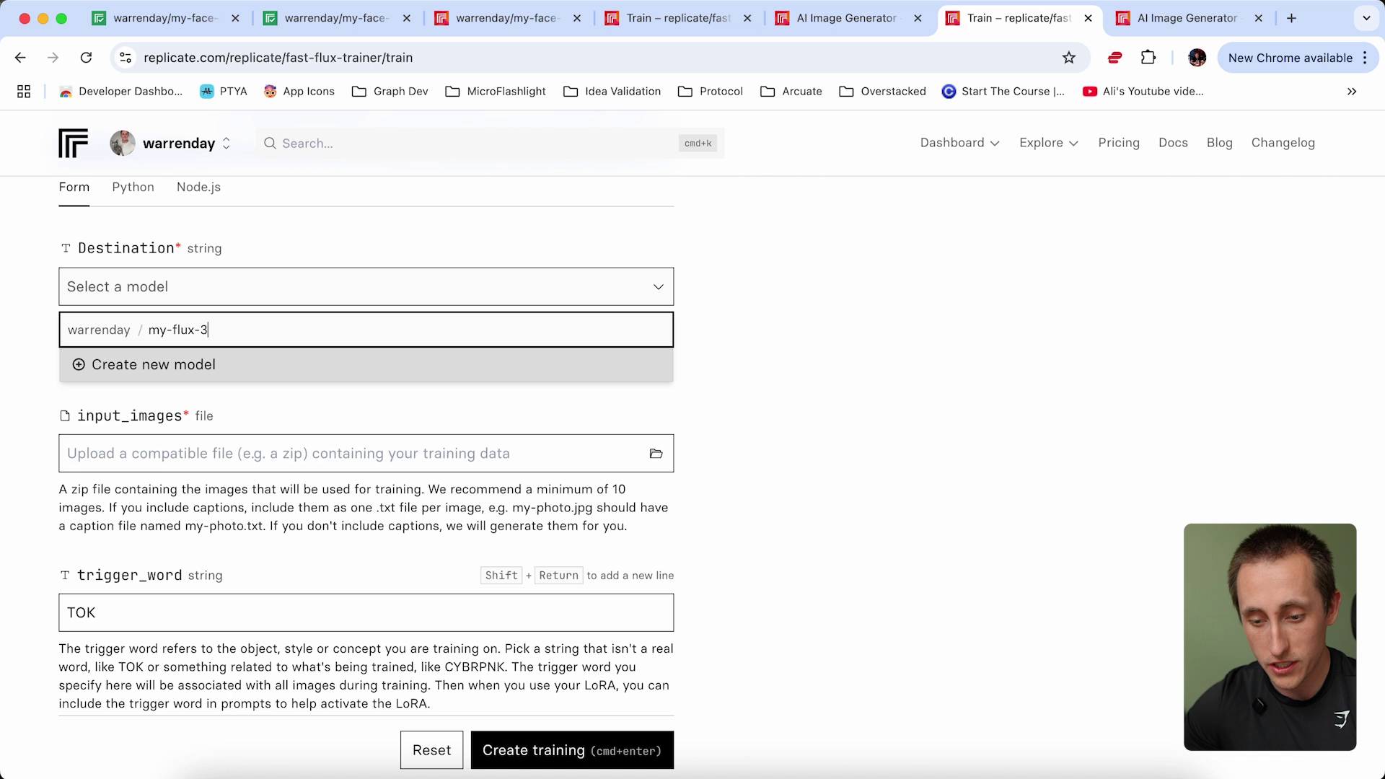
pyautogui.click(746, 401)
# Switch to Finder and preview the photos in the training-images folder, from IMG_7011.jpeg through IMG_7017.
pyautogui.scroll(-3, 745, 401)
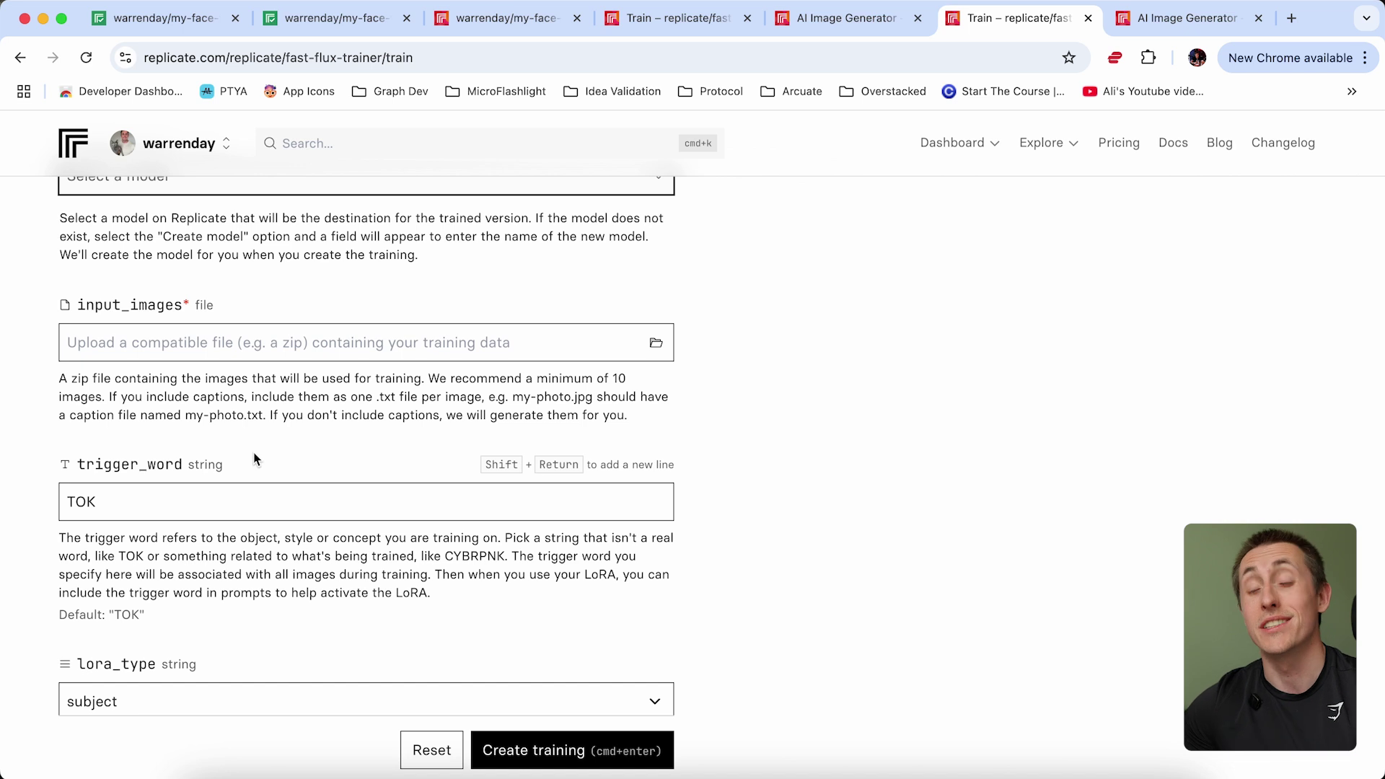
pyautogui.click(215, 773)
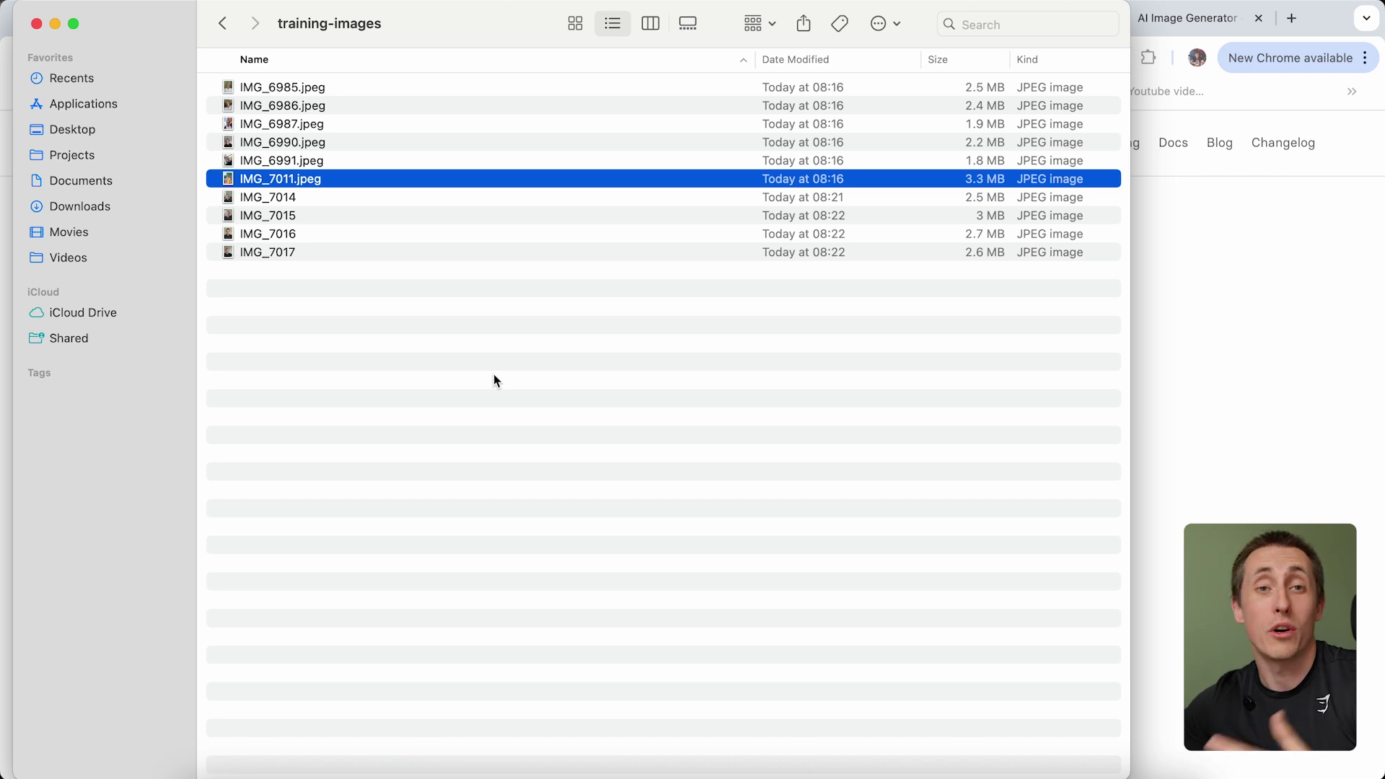
pyautogui.press('space')
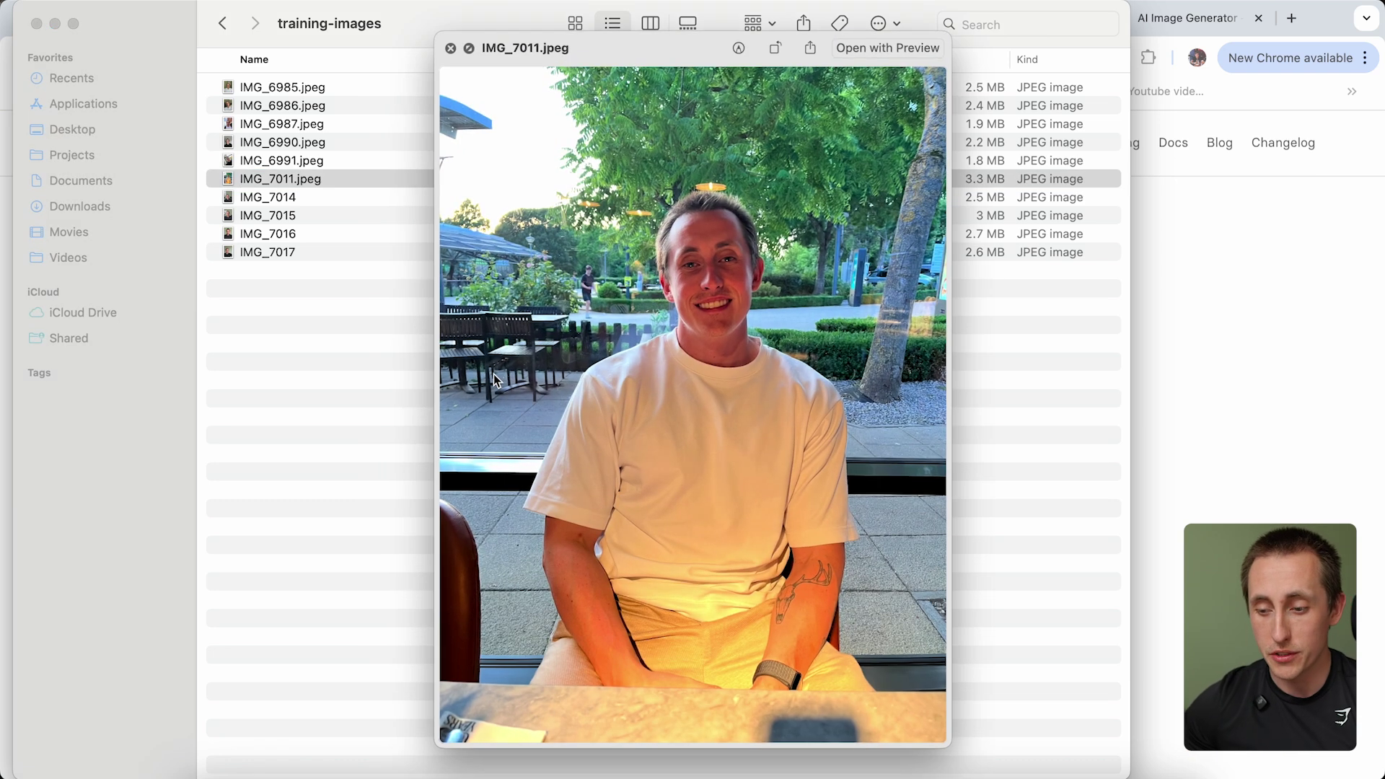
pyautogui.press('Up')
pyautogui.press('Down')
pyautogui.press('Down')
pyautogui.press('Down')
pyautogui.press('Down')
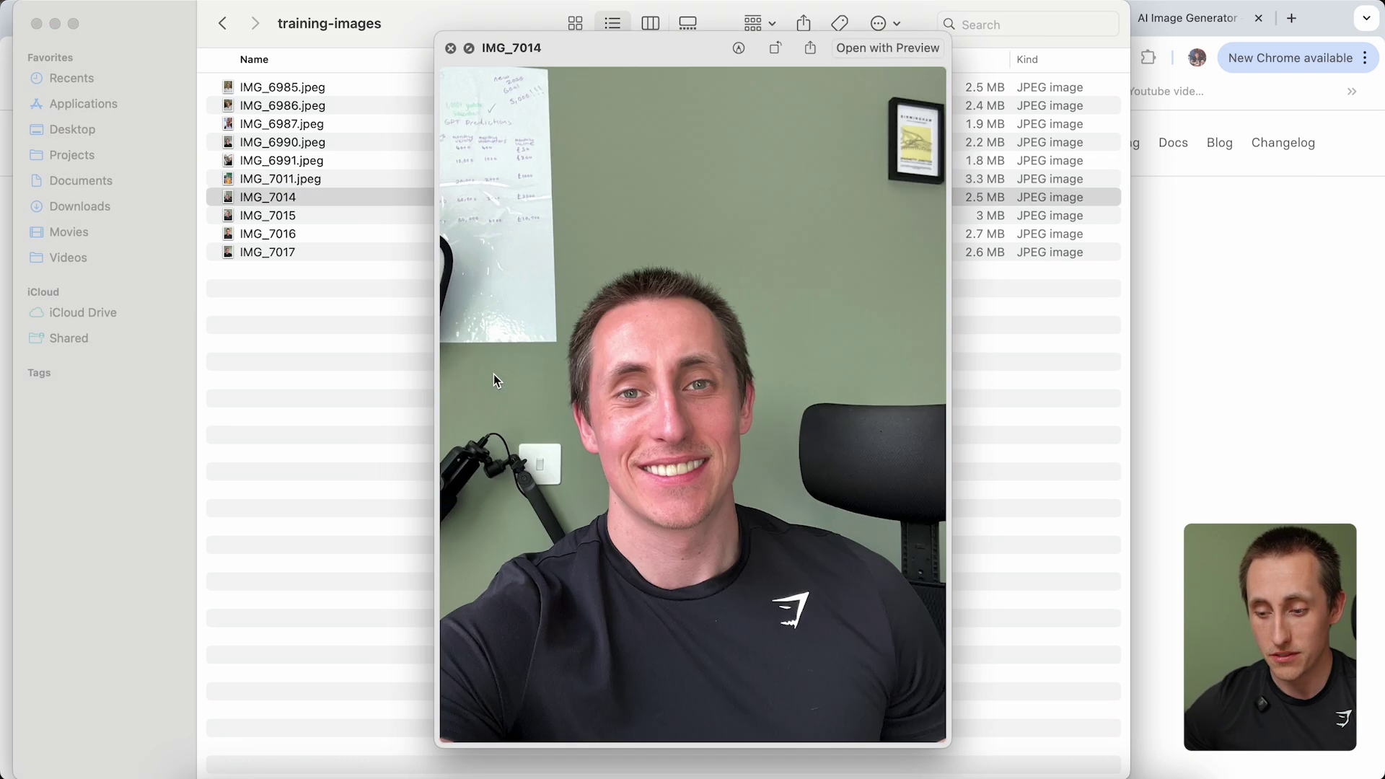
pyautogui.press('Down')
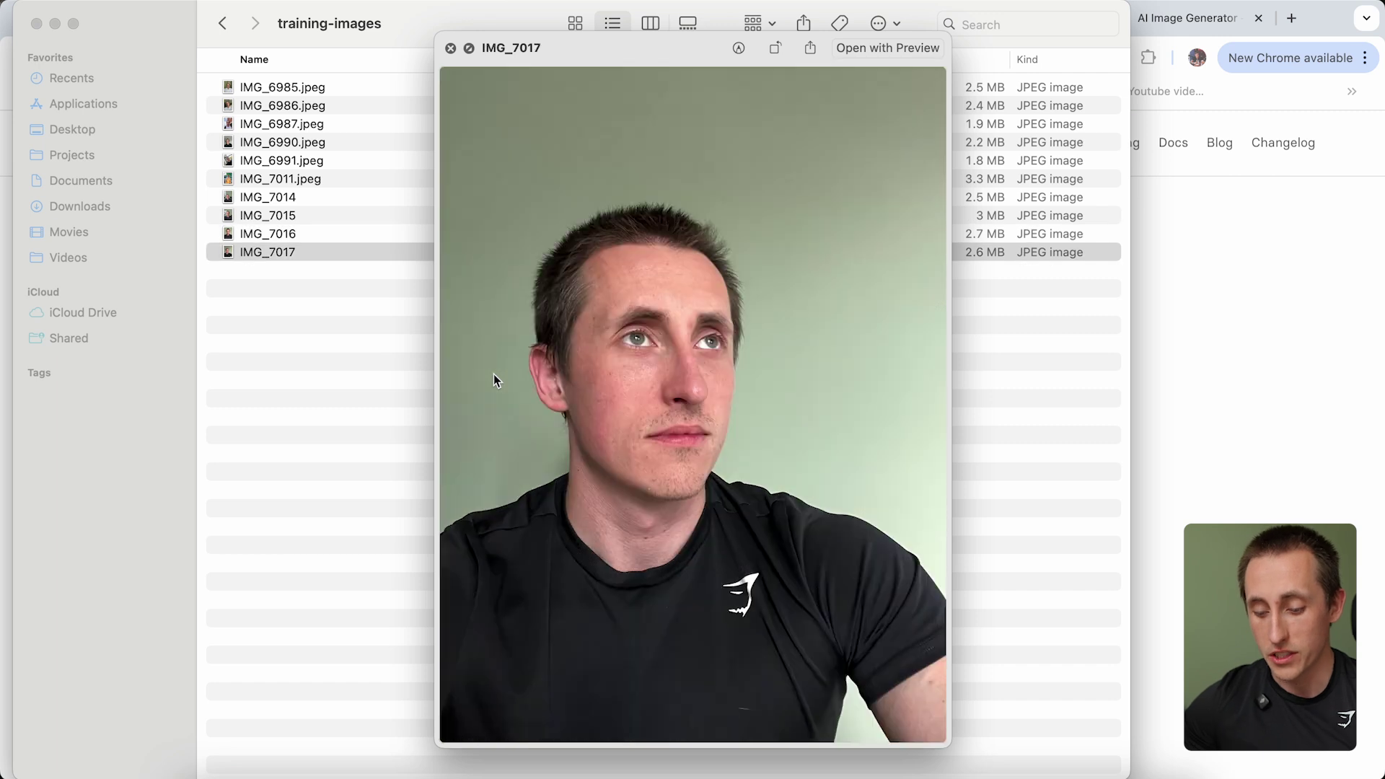
pyautogui.press('space')
# Attach training-images.zip from the Train your own model folder as the input_images file in the browser's training form.
pyautogui.press('super+Tab')
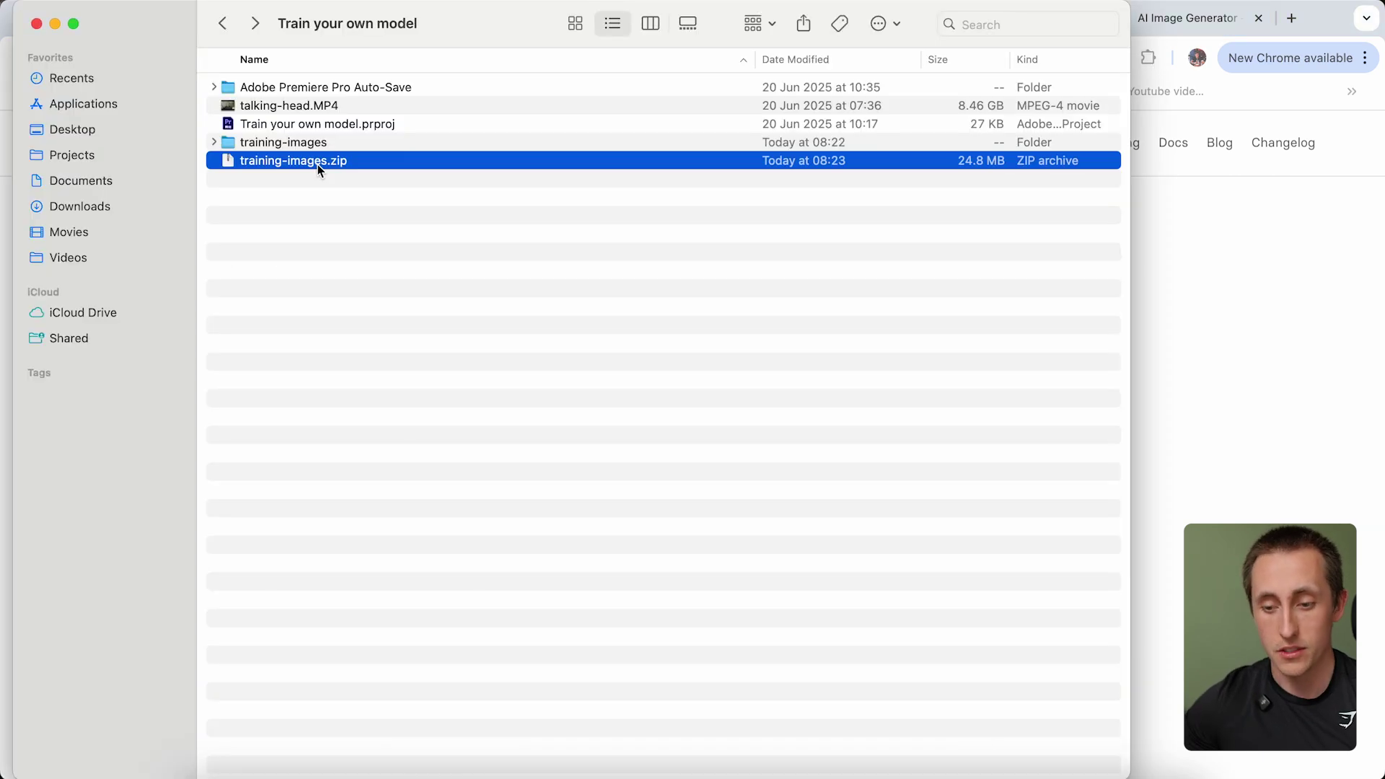
pyautogui.press('super+Tab')
pyautogui.moveTo(312, 162); pyautogui.dragTo(171, 353)
pyautogui.press('super+Tab')
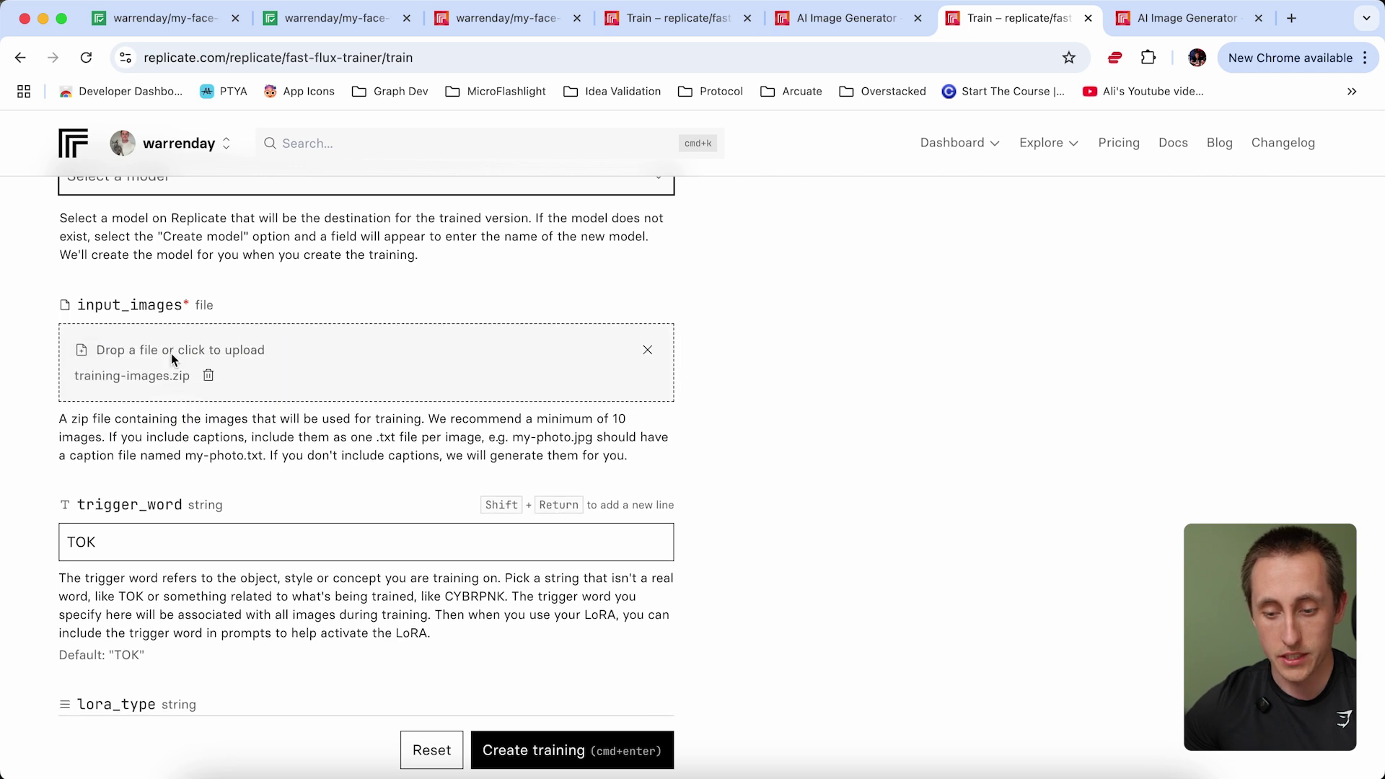
# Replace the TOK trigger word with the subject's first name in capitals.
pyautogui.scroll(-3, 49, 435)
pyautogui.click(140, 390)
pyautogui.doubleClick(140, 389)
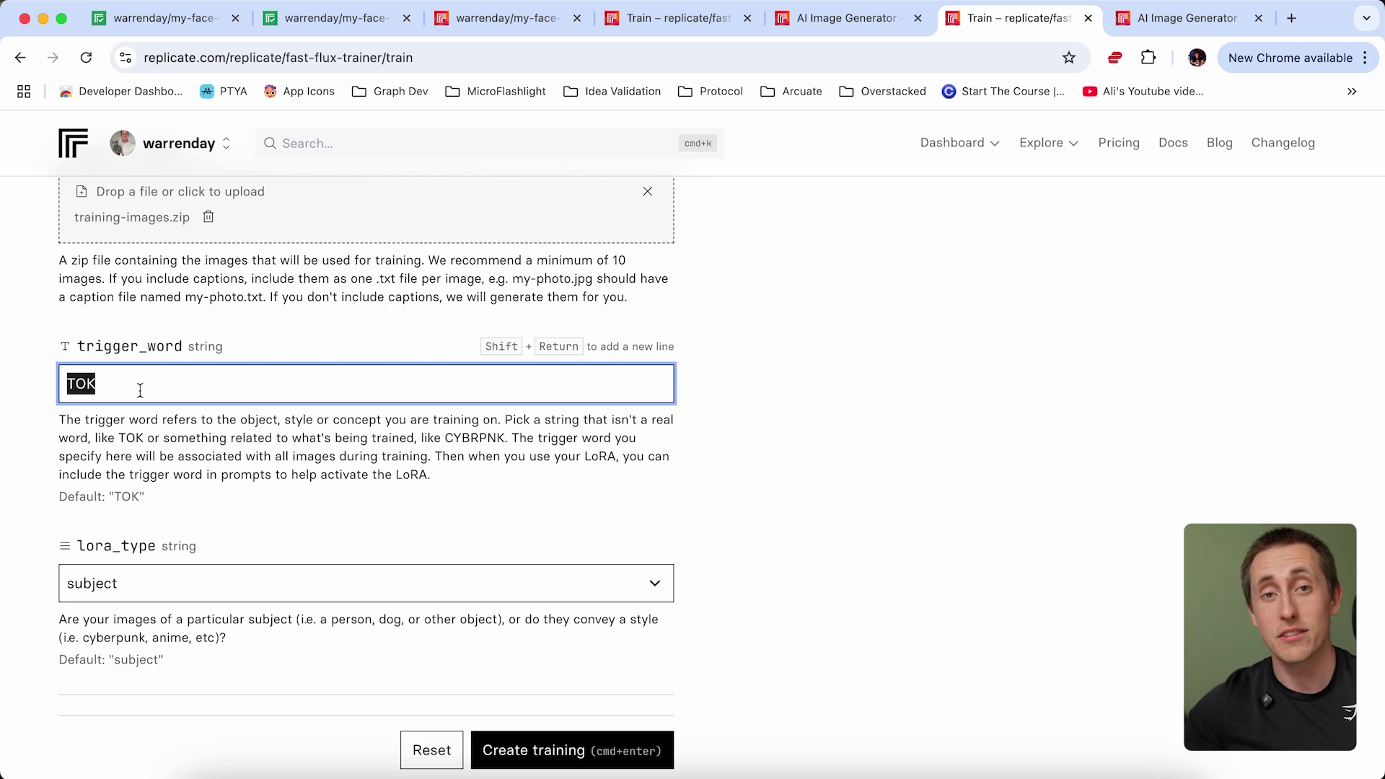
pyautogui.write('WARREN')
pyautogui.click(700, 416)
# Check the available lora_type options, leaving subject selected.
pyautogui.scroll(-5, 199, 384)
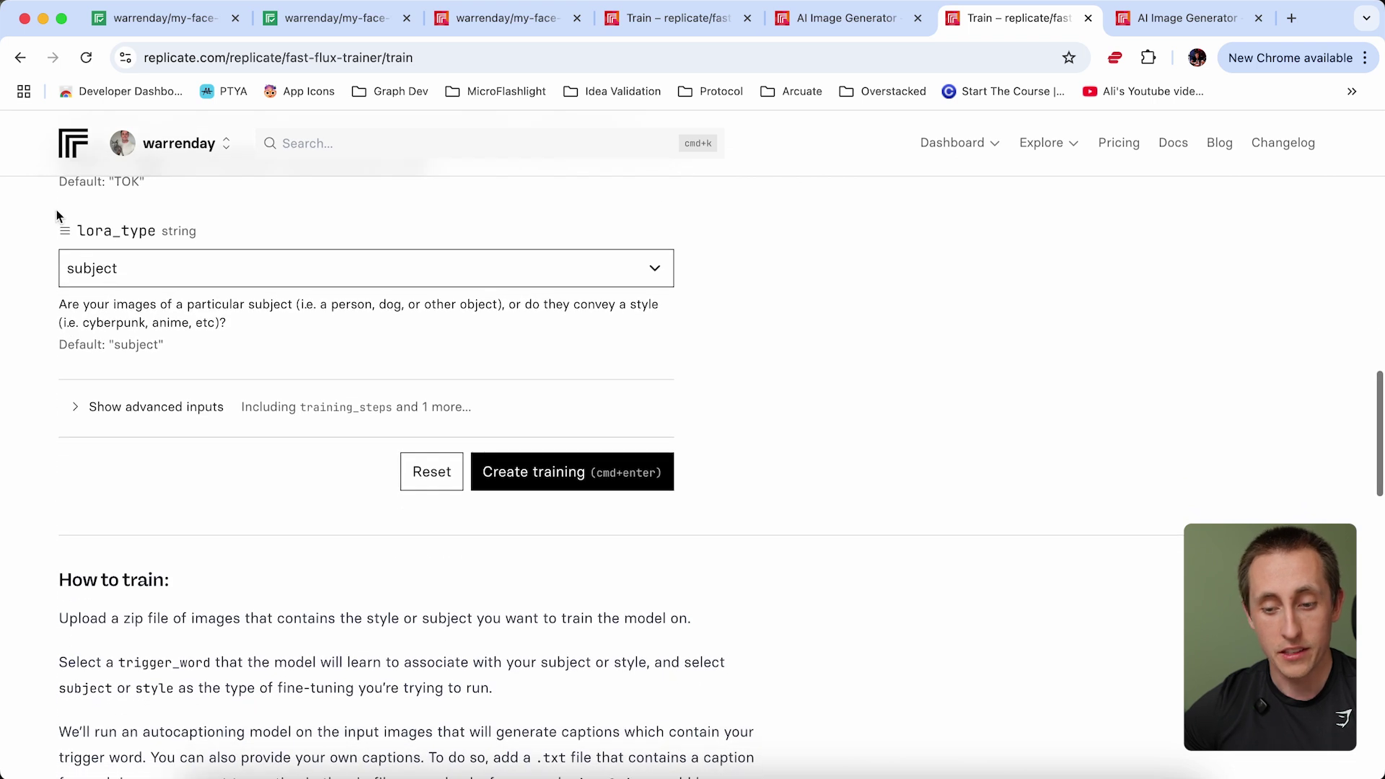
pyautogui.click(155, 275)
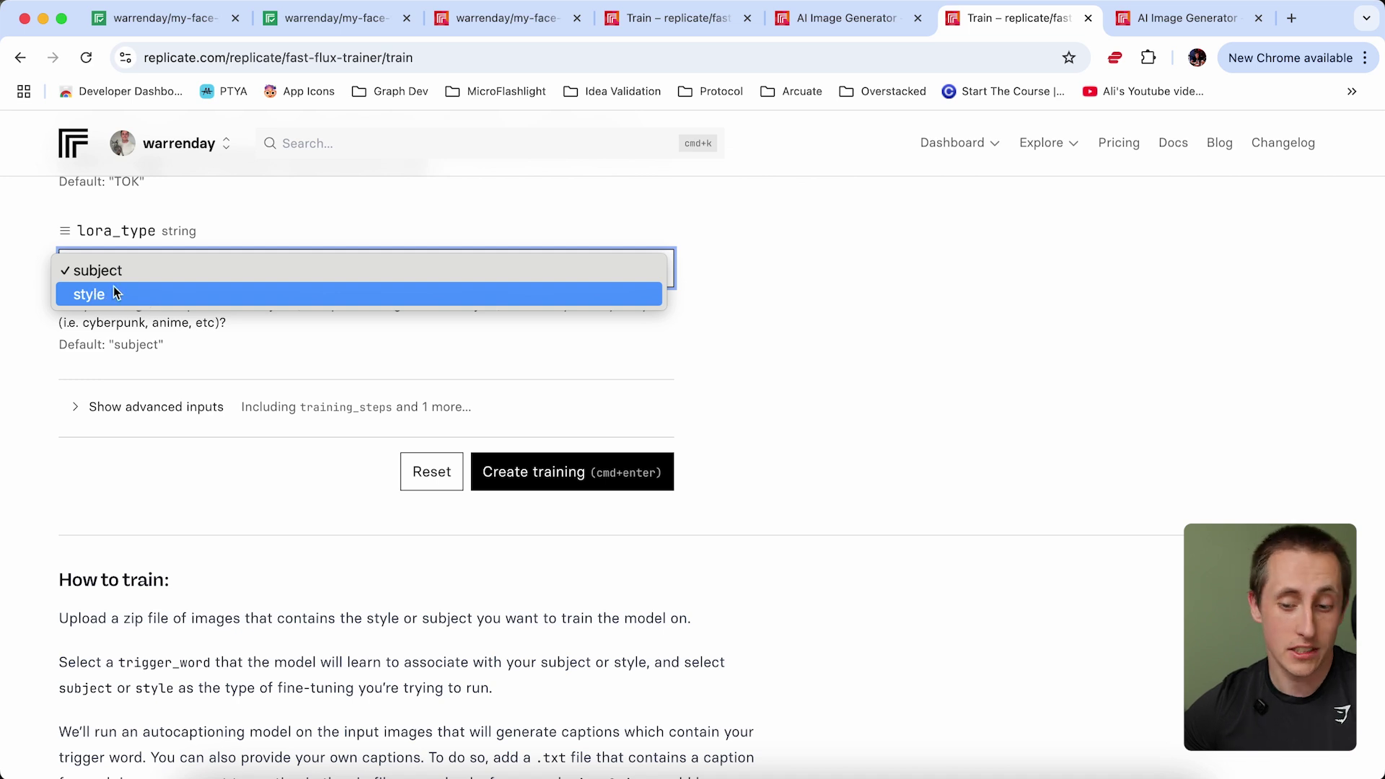
pyautogui.click(21, 271)
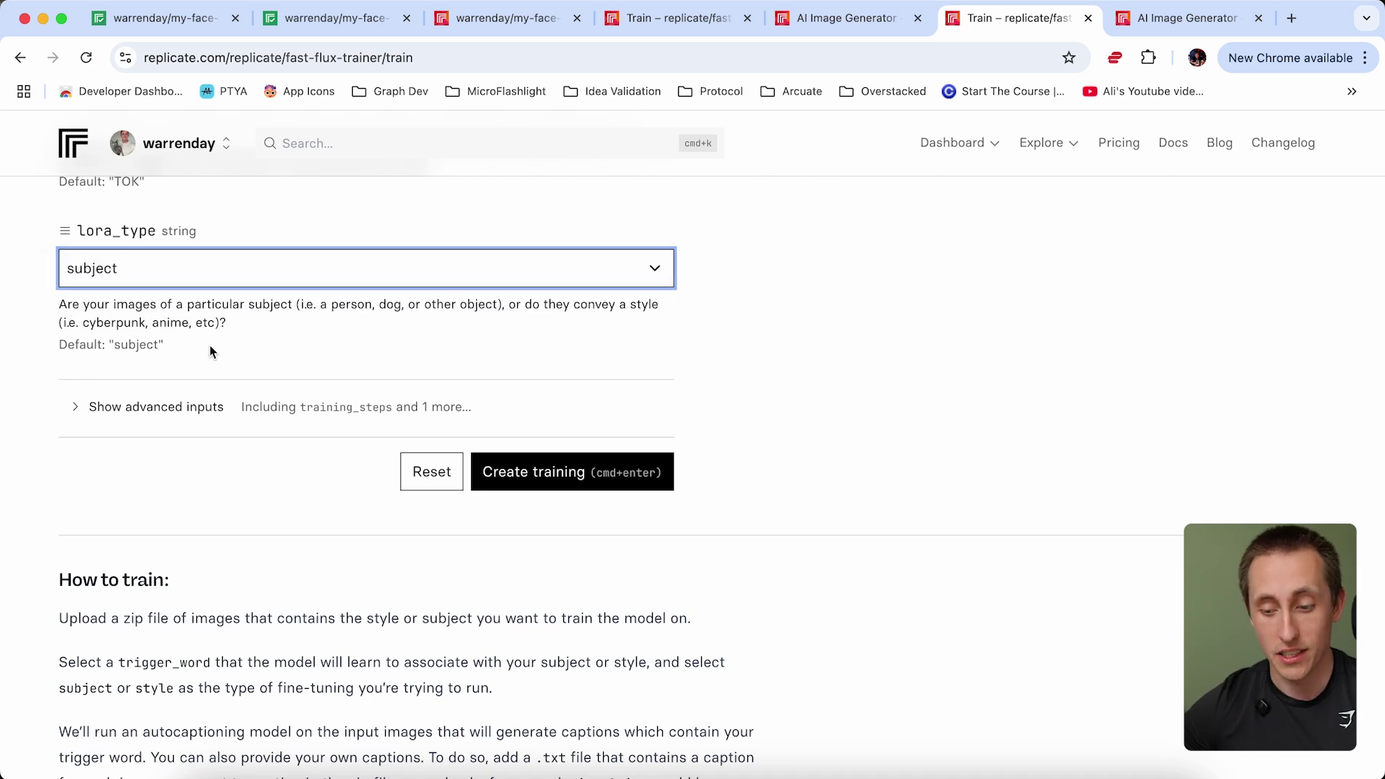
# Expand the advanced inputs to review training_steps and seed, and create the training.
pyautogui.click(63, 408)
pyautogui.scroll(-3, 43, 346)
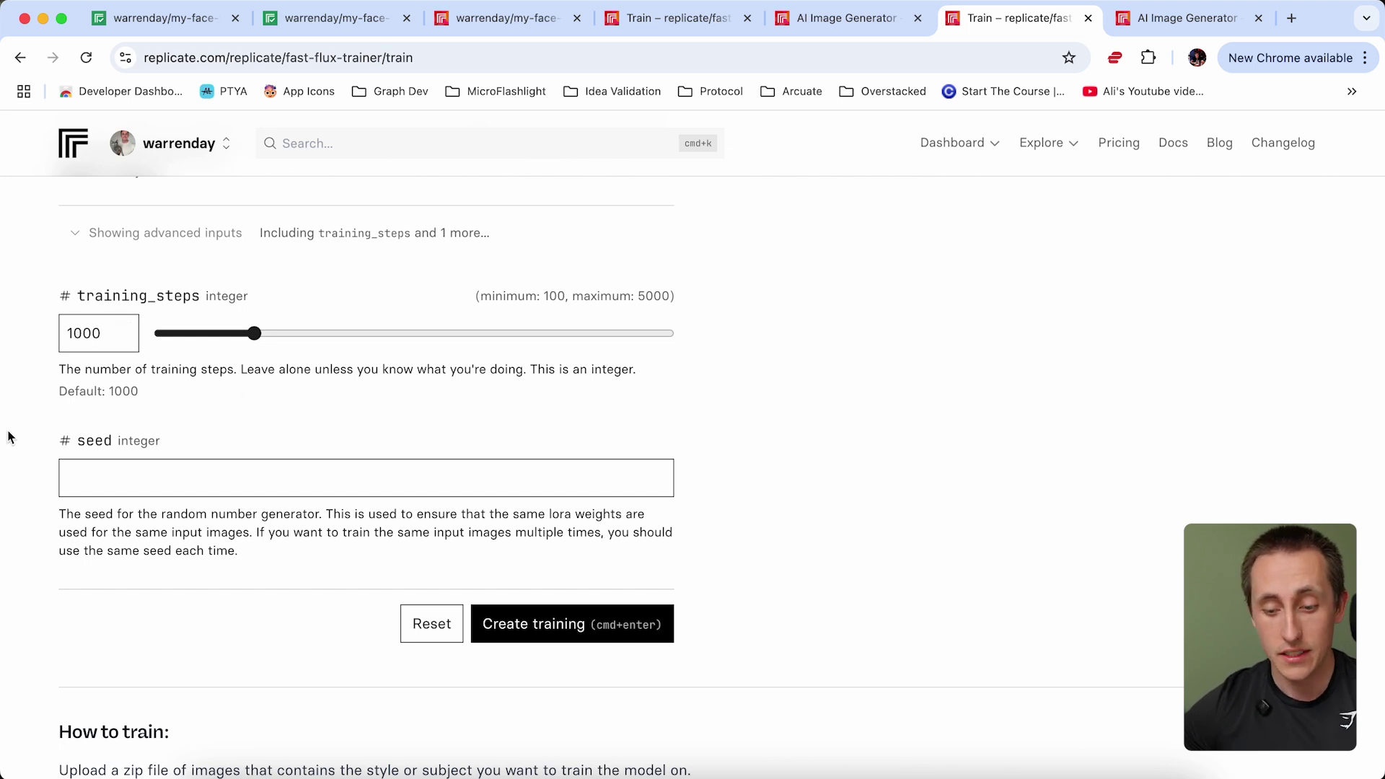
pyautogui.scroll(-3, 8, 437)
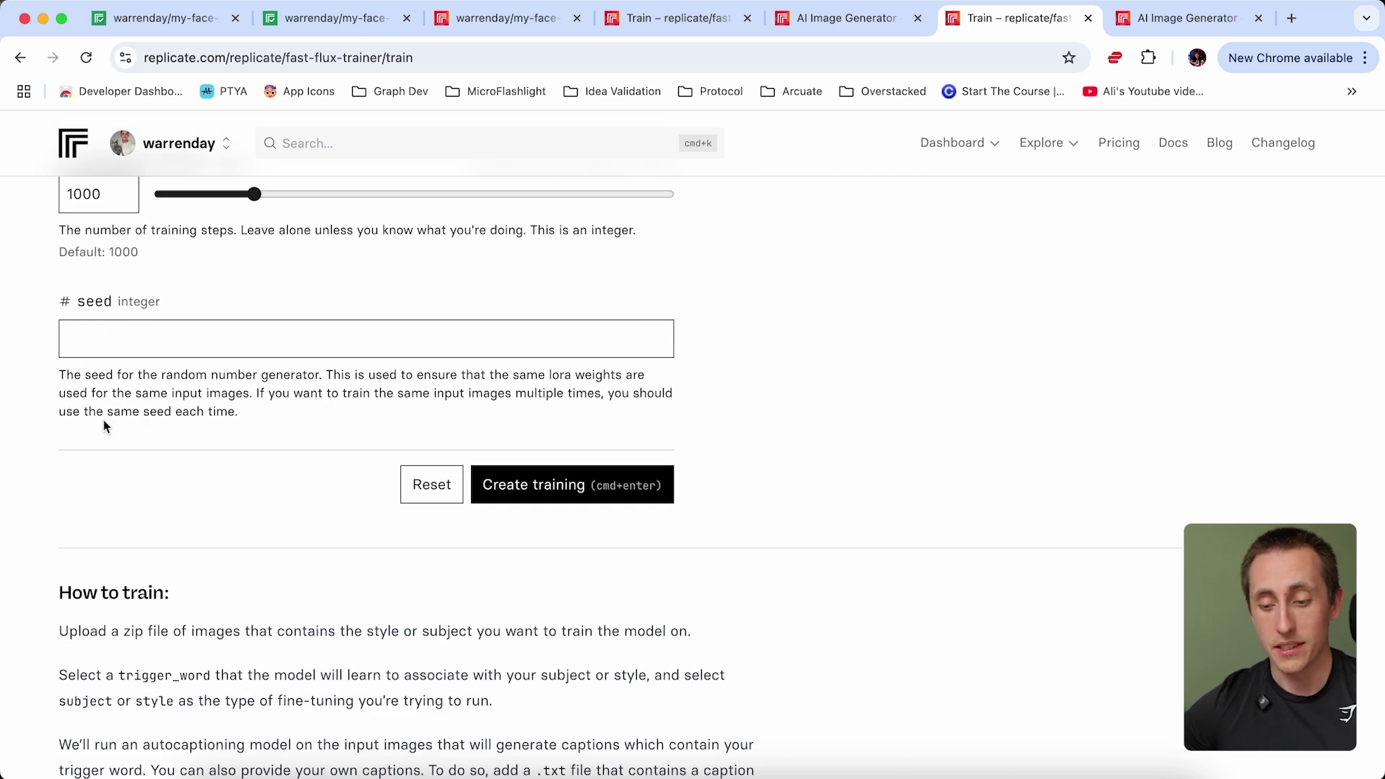
pyautogui.scroll(-3, 290, 448)
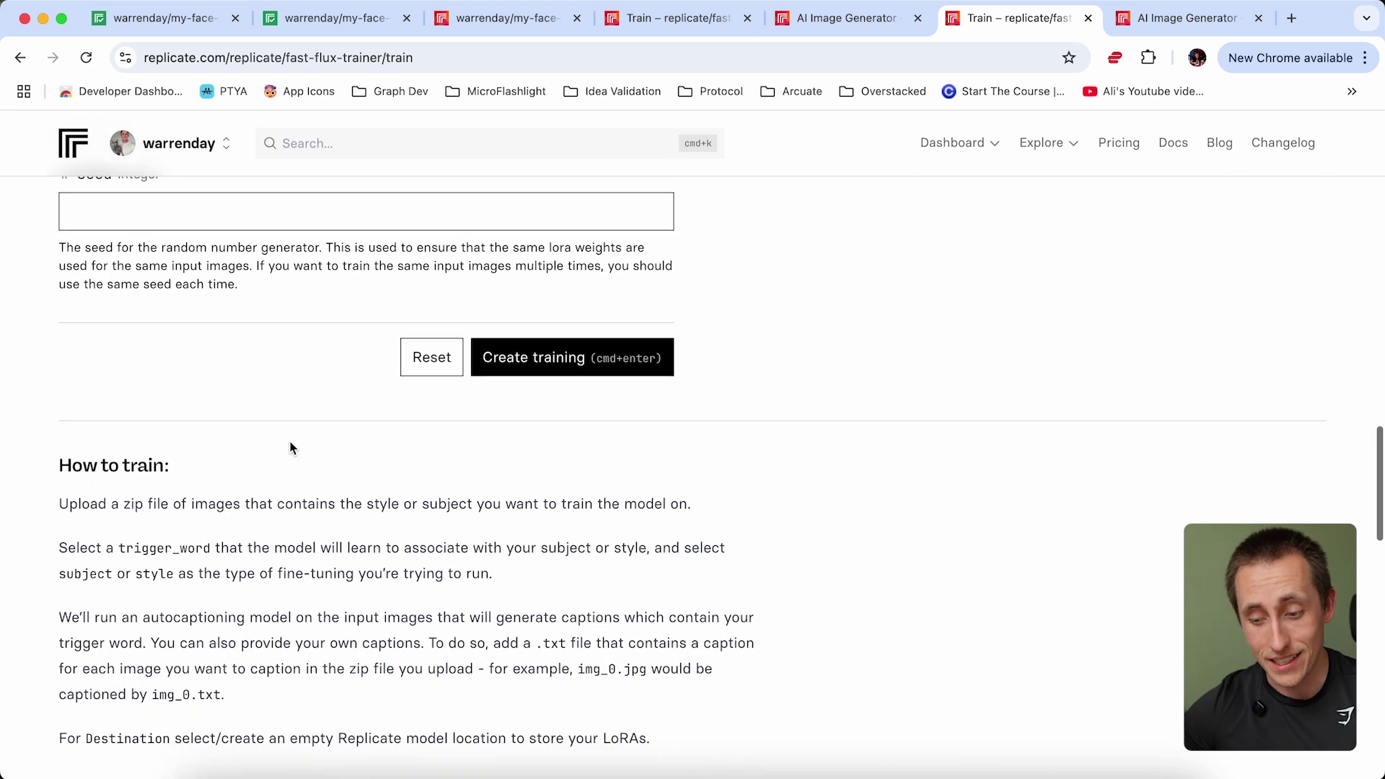
pyautogui.click(560, 368)
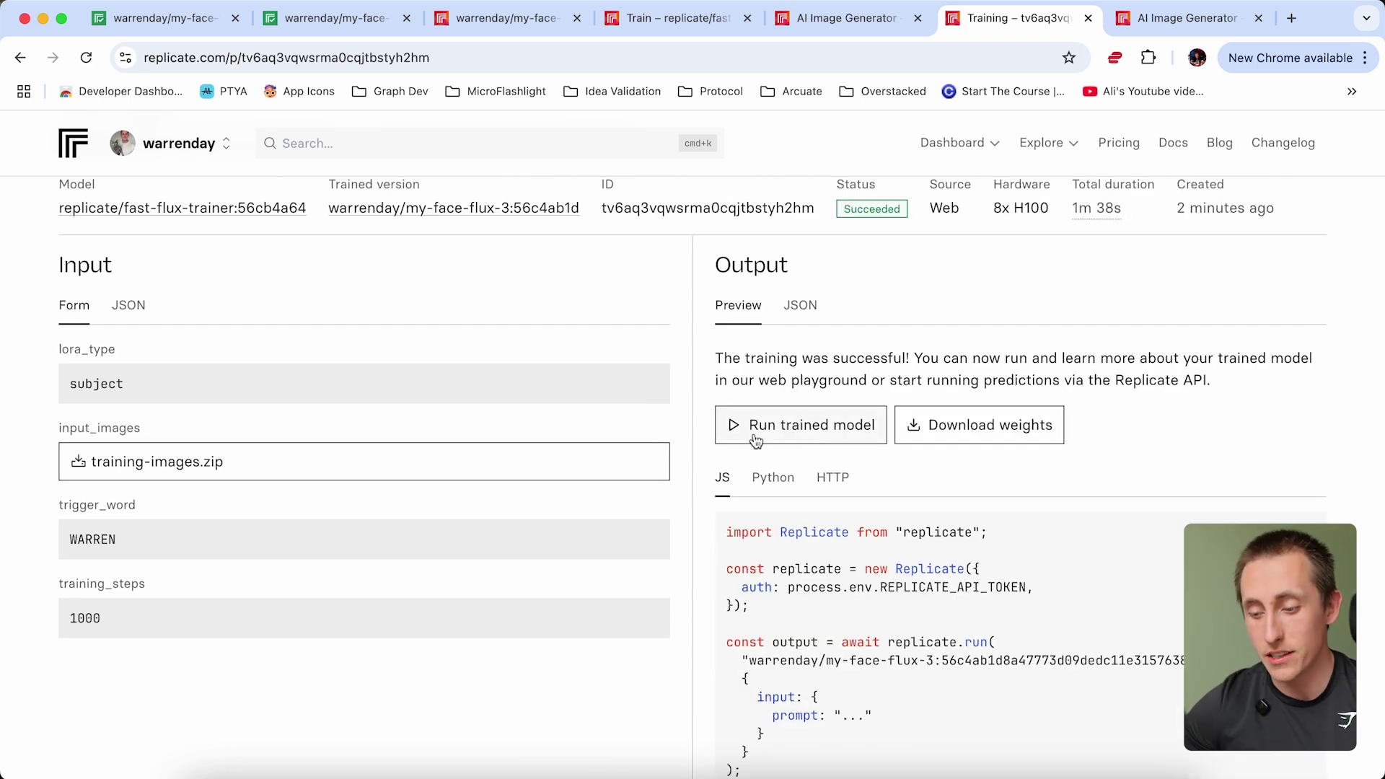
# Open the trained model for running and enter the prompt: the trigger word followed by "sat behind a desk in a light airy office, studio lightning.".
pyautogui.click(778, 438)
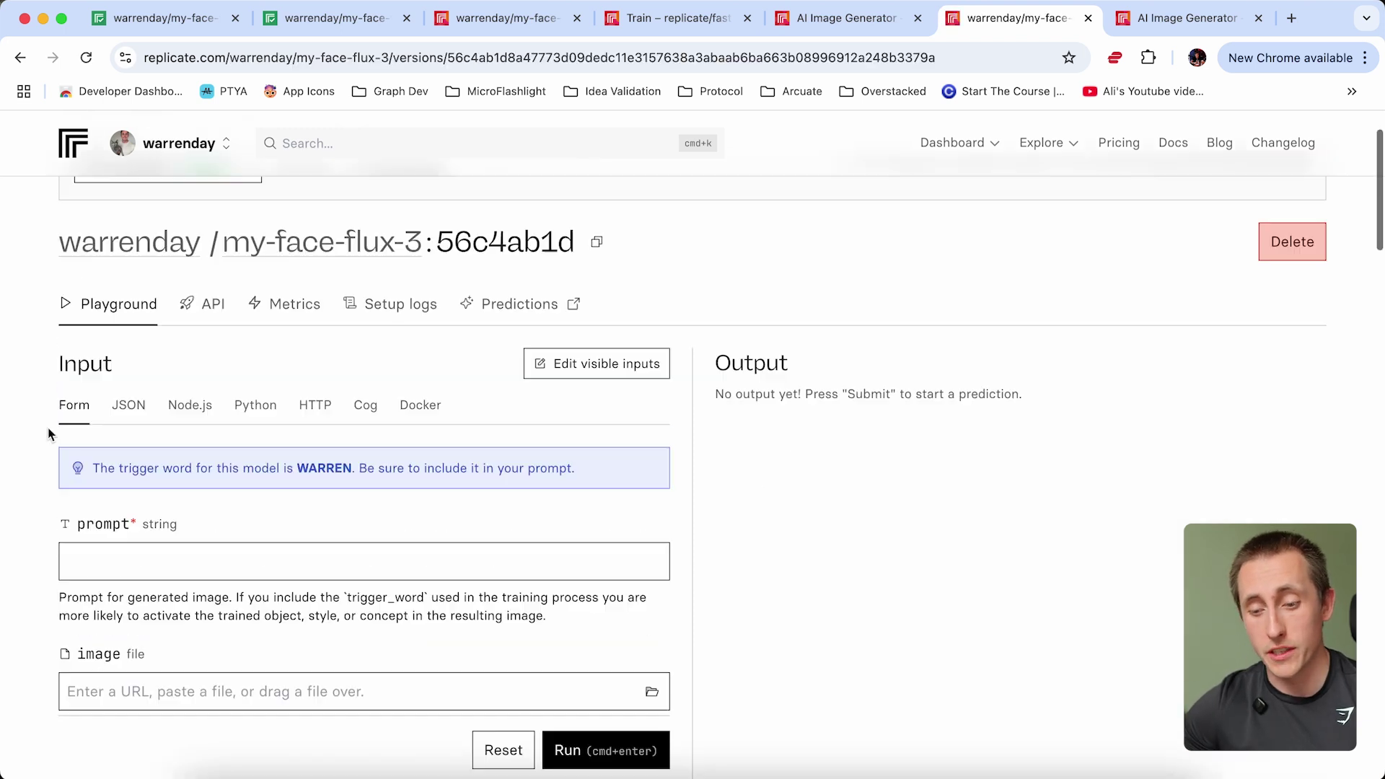
pyautogui.click(170, 428)
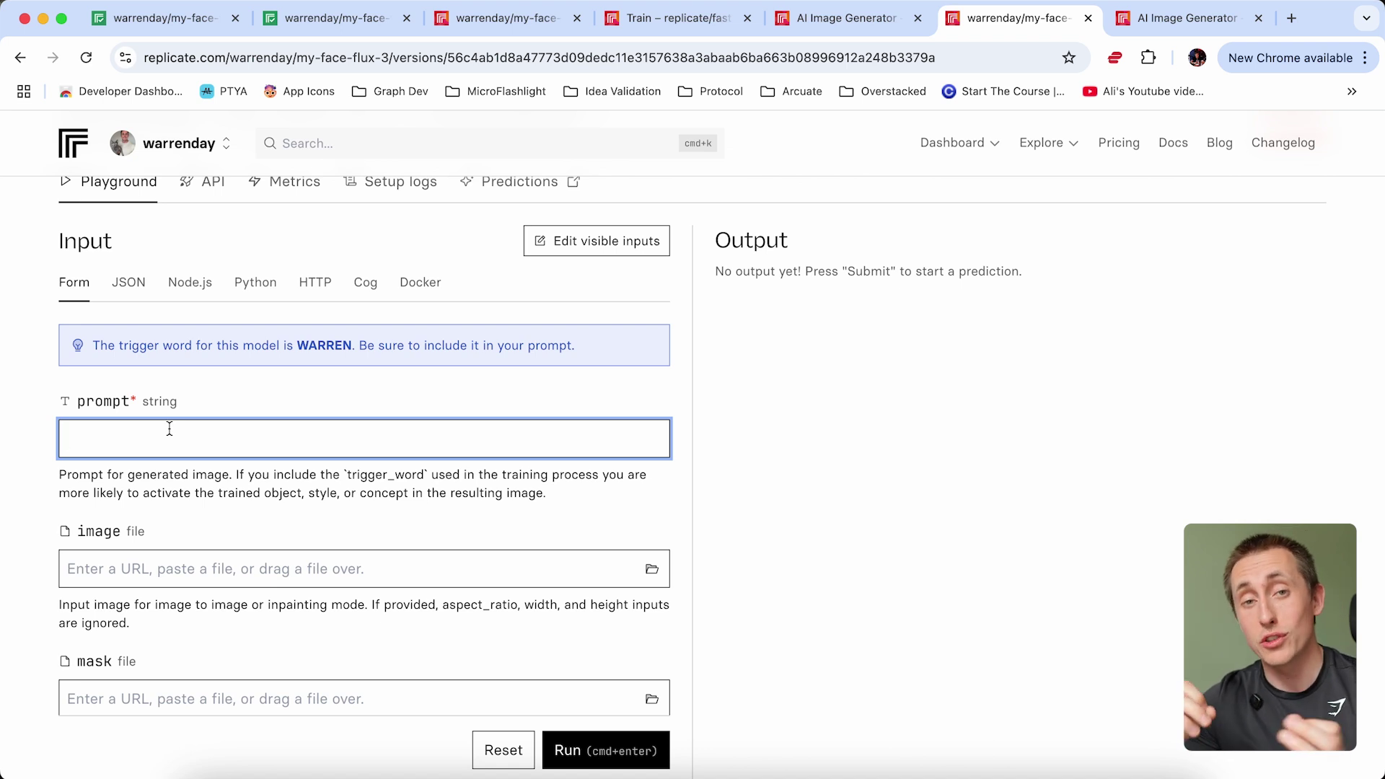
pyautogui.doubleClick(324, 346)
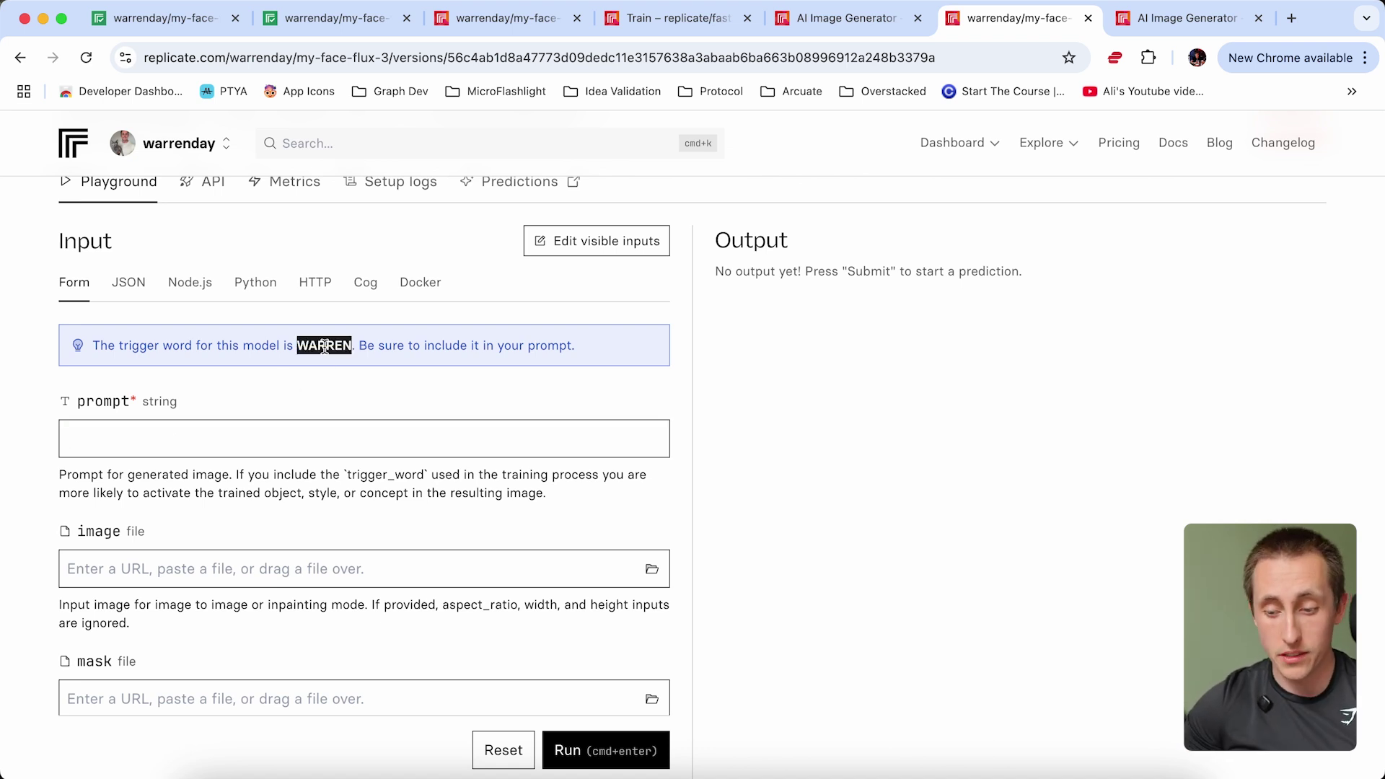
pyautogui.click(256, 441)
pyautogui.write('WARREN')
pyautogui.press('super+a')
pyautogui.write('sat behi')
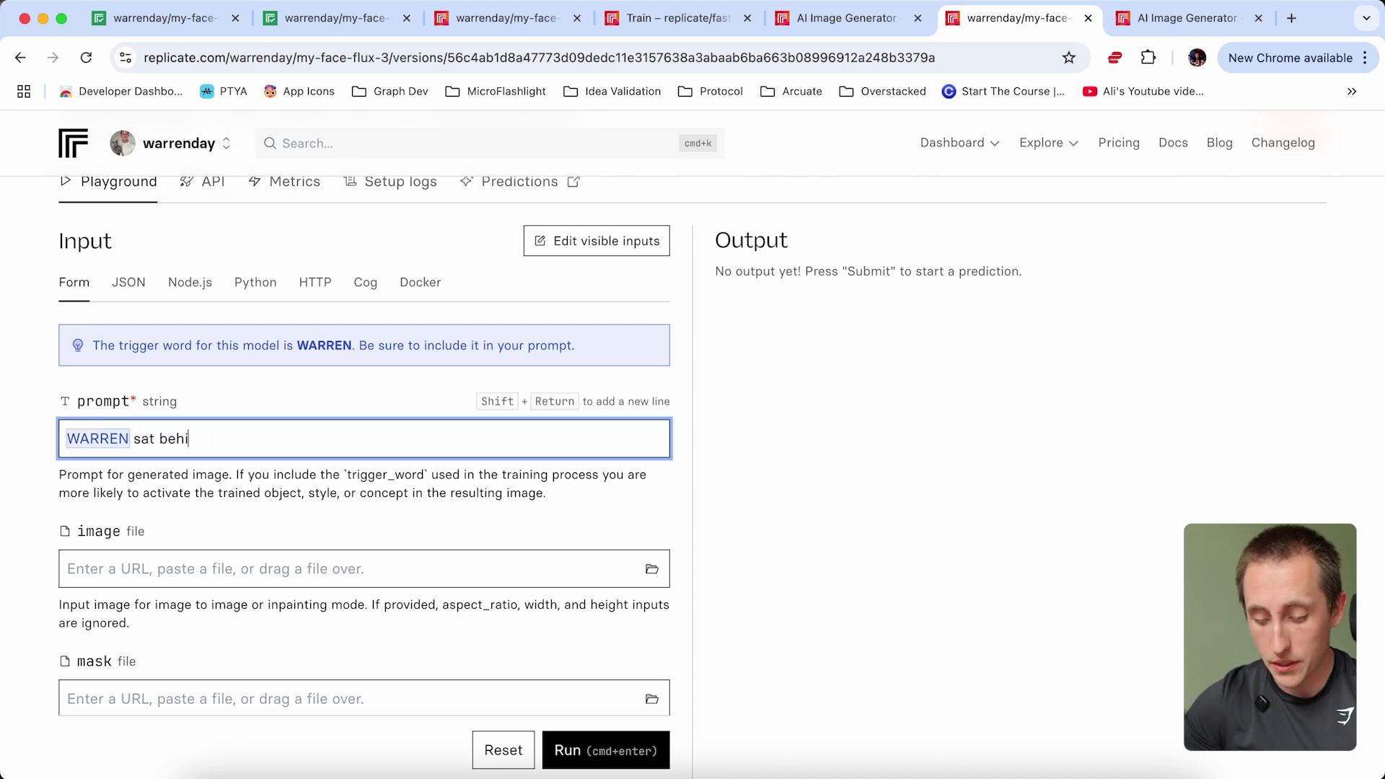
pyautogui.write('nd a desk in a ')
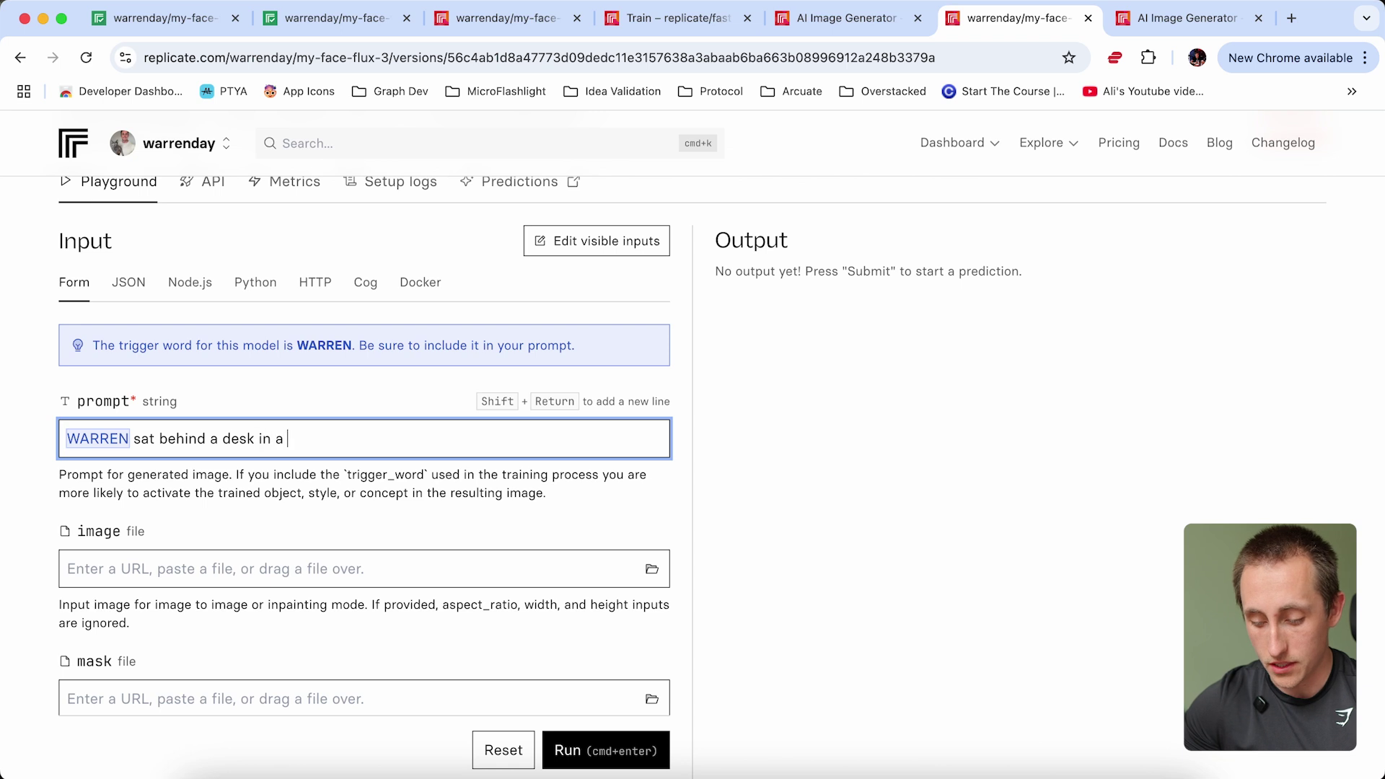
pyautogui.write('light airy office, stu')
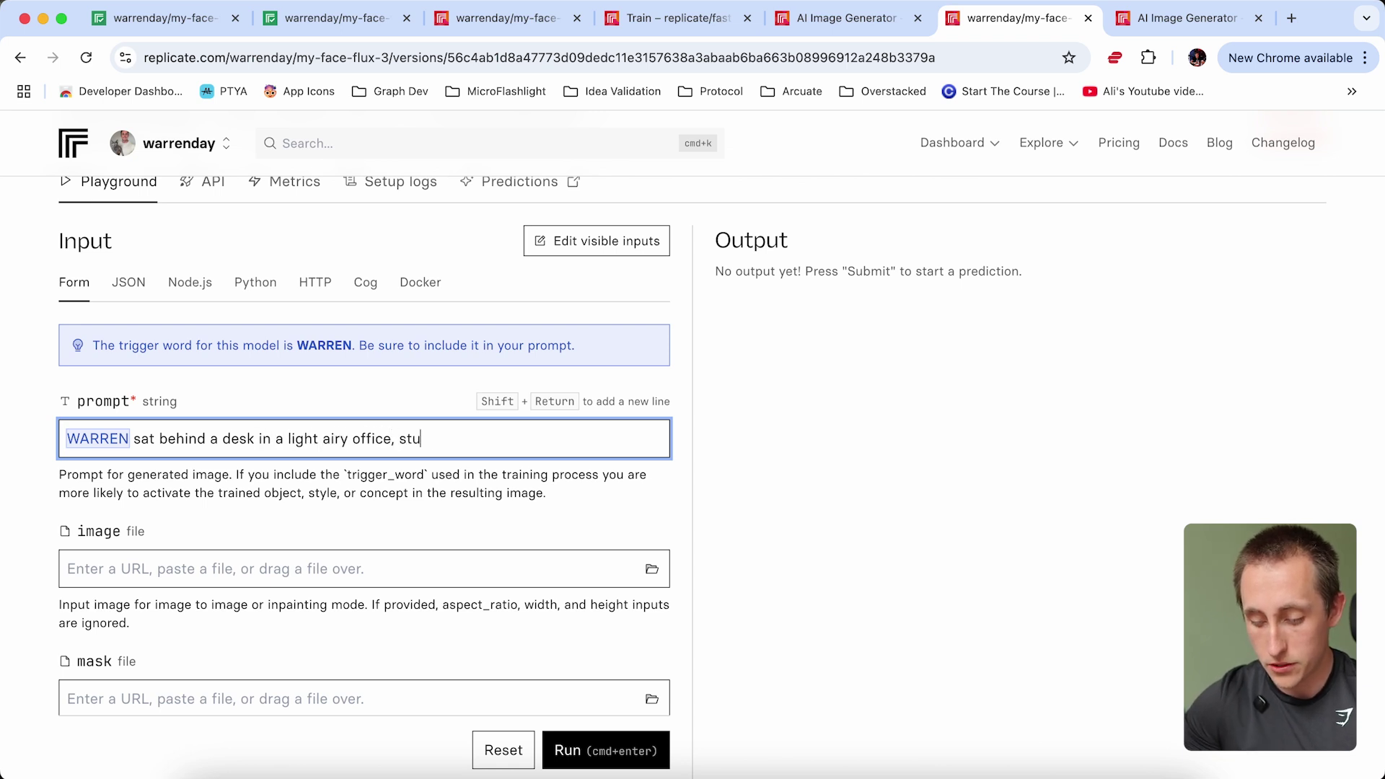
pyautogui.write('dio lightning.')
pyautogui.scroll(-2, 263, 519)
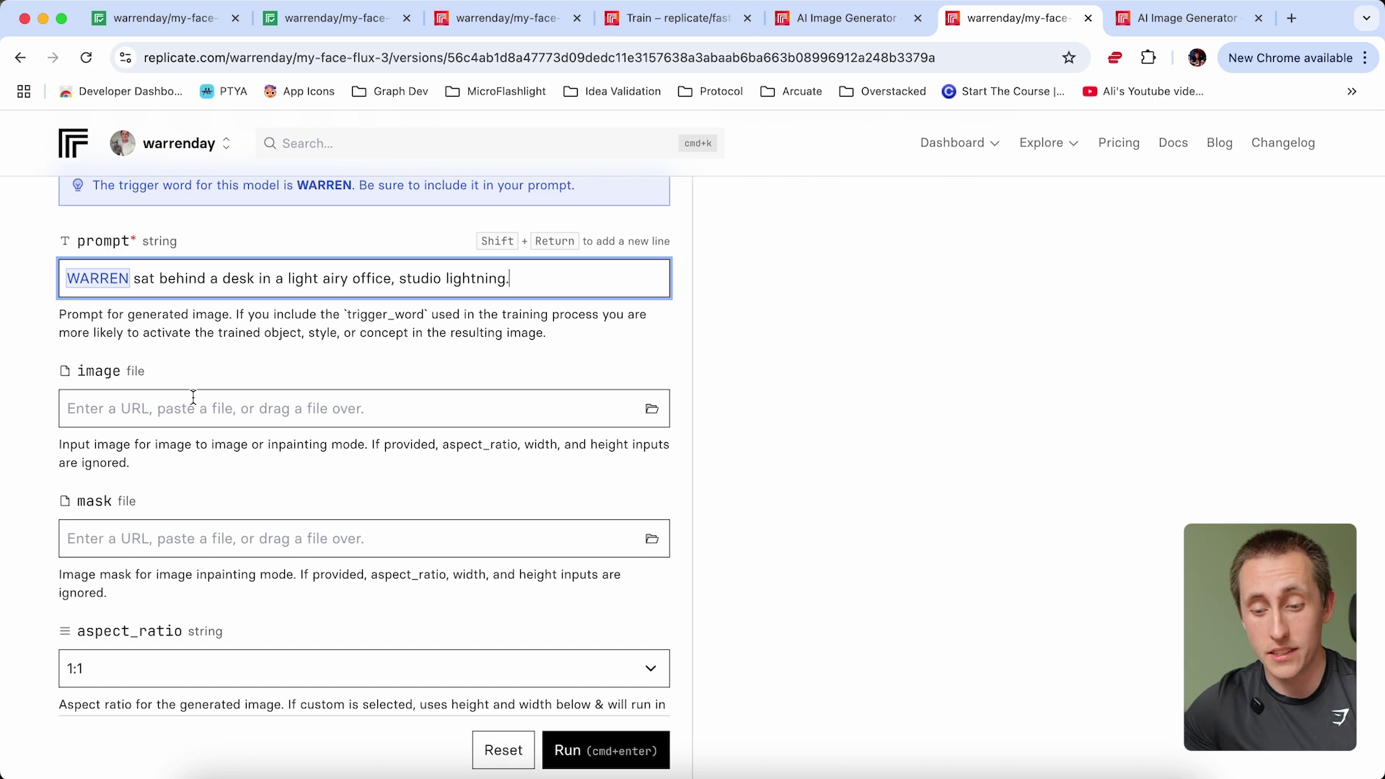
# Set num_outputs to 4, keeping the dev model and the other generation settings, and run the model.
pyautogui.scroll(-3, 181, 440)
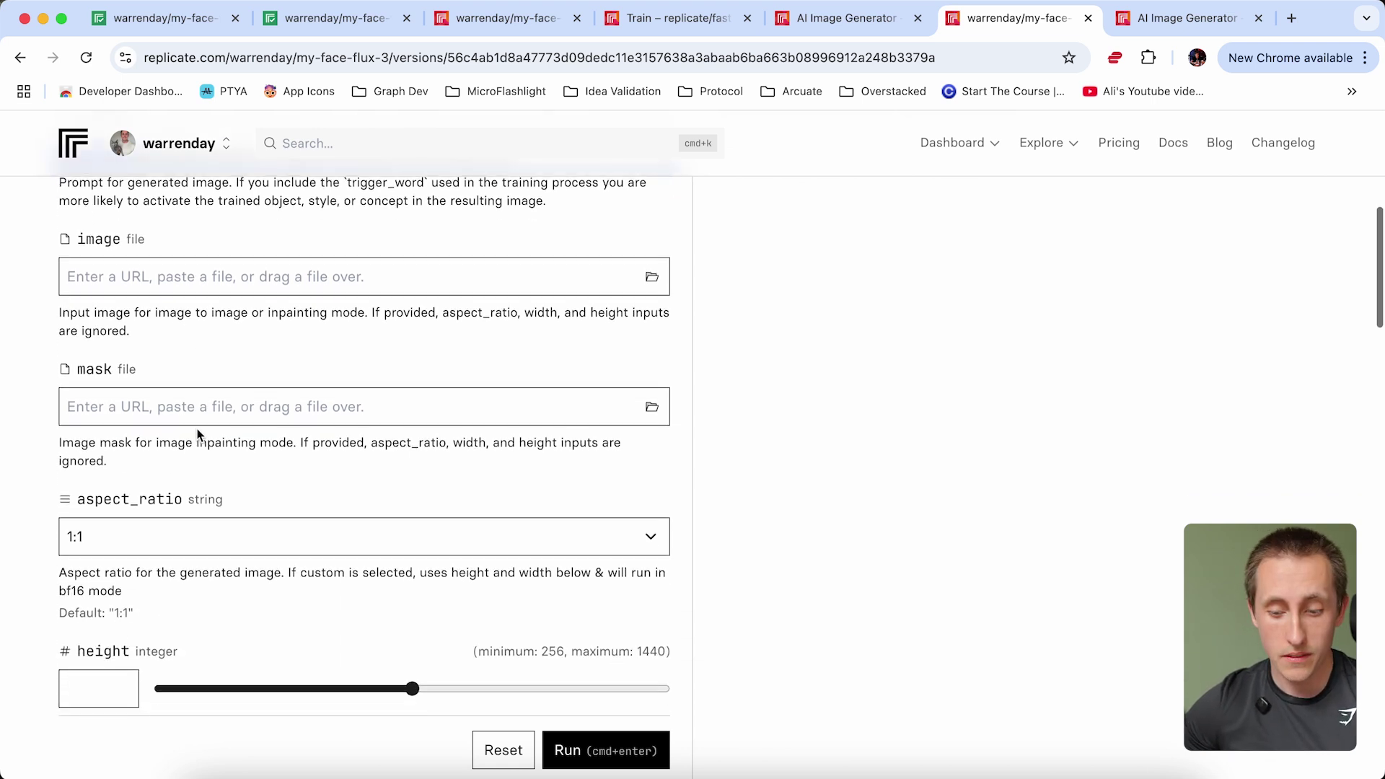
pyautogui.scroll(-1, 120, 370)
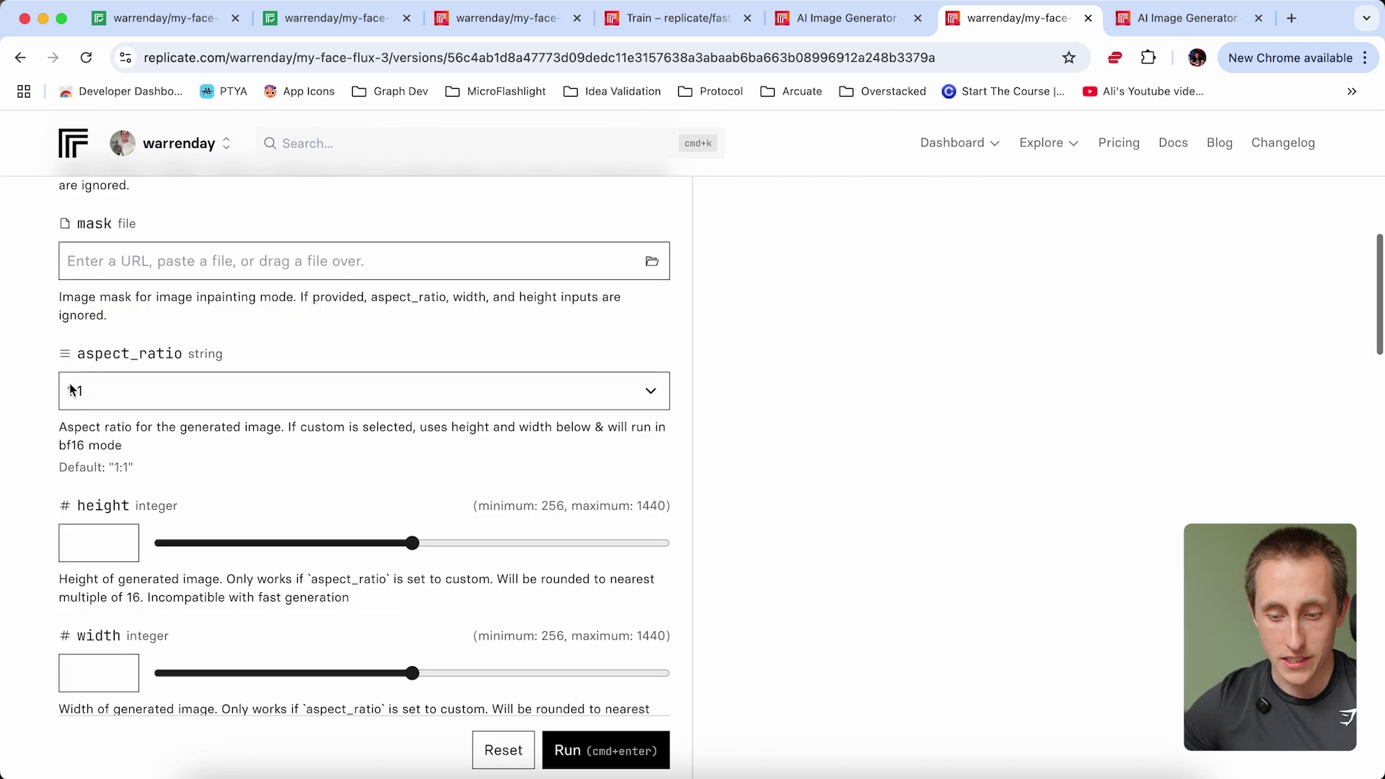
pyautogui.scroll(-6, 133, 392)
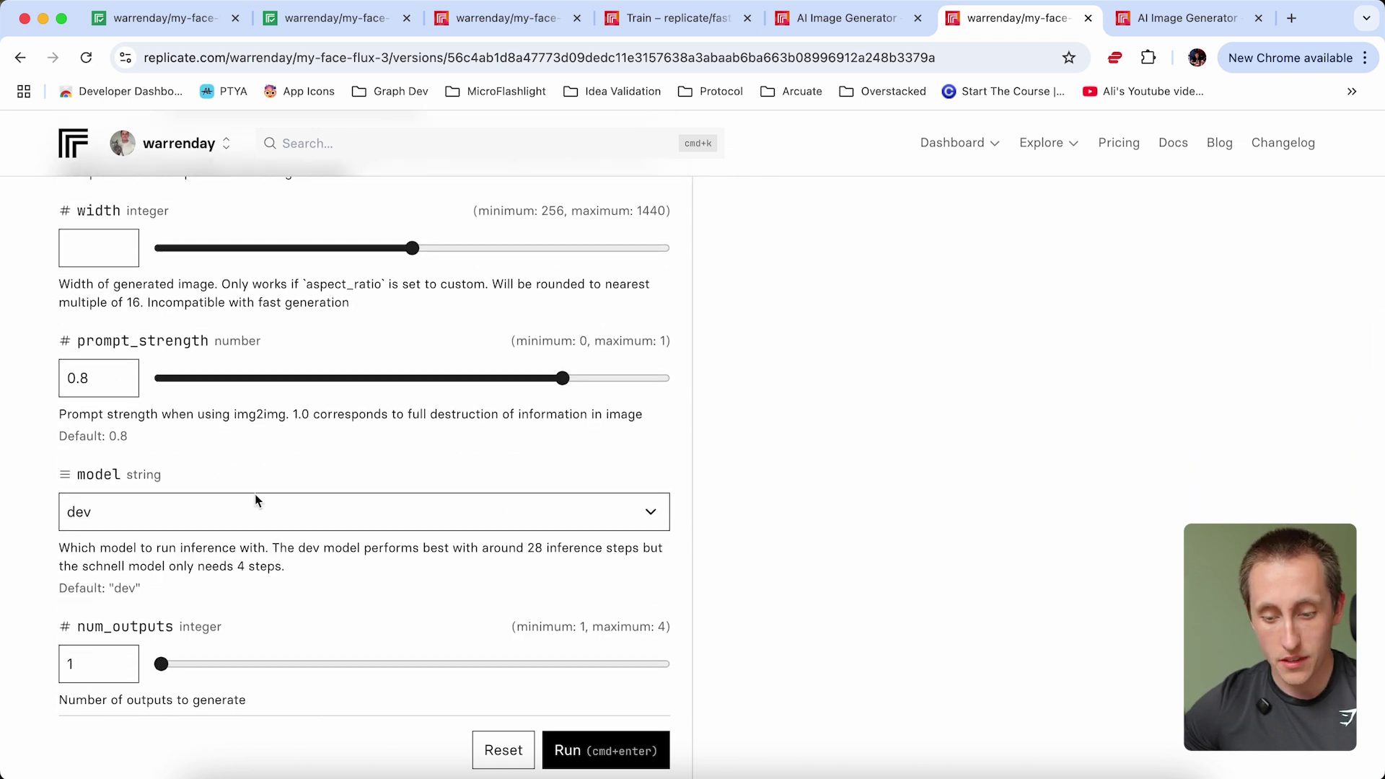
pyautogui.scroll(-2, 253, 490)
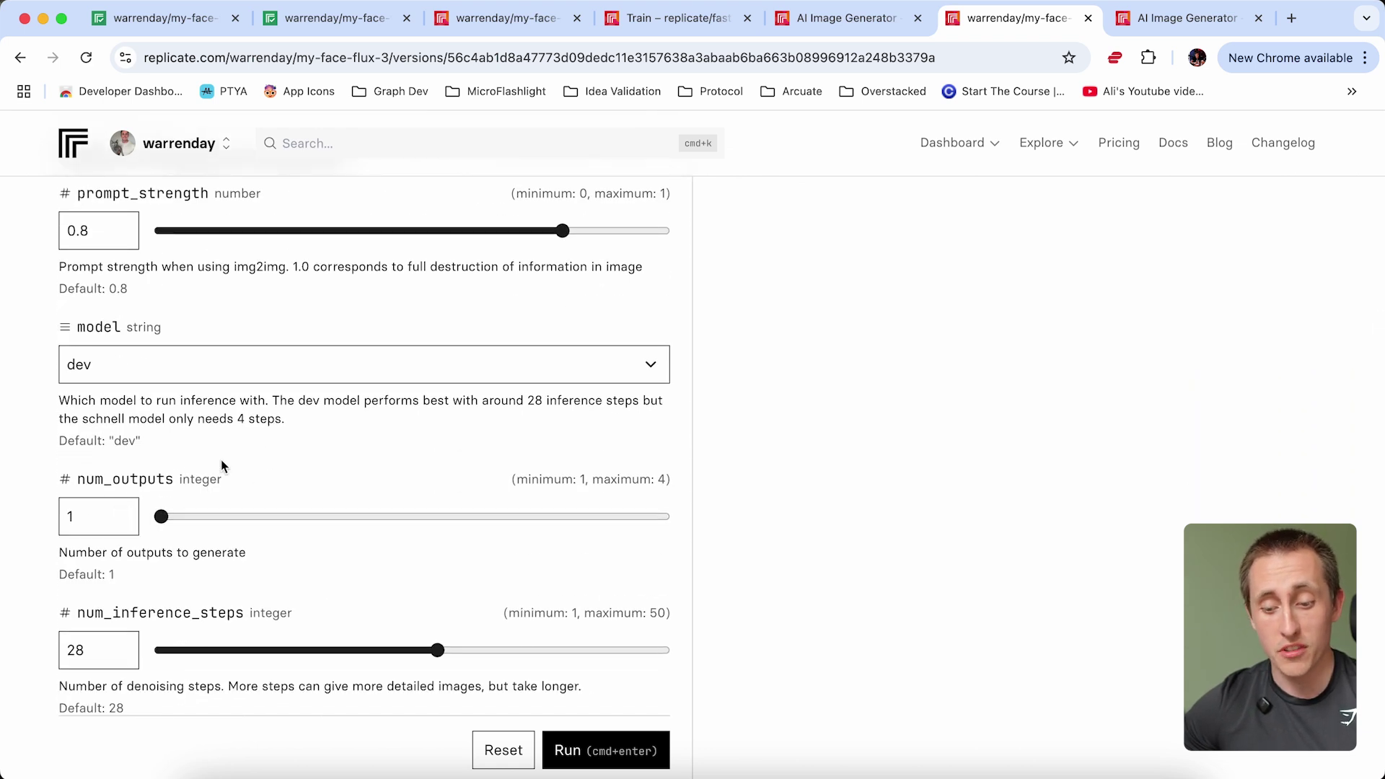
pyautogui.scroll(-2, 221, 460)
pyautogui.moveTo(164, 399); pyautogui.dragTo(693, 411)
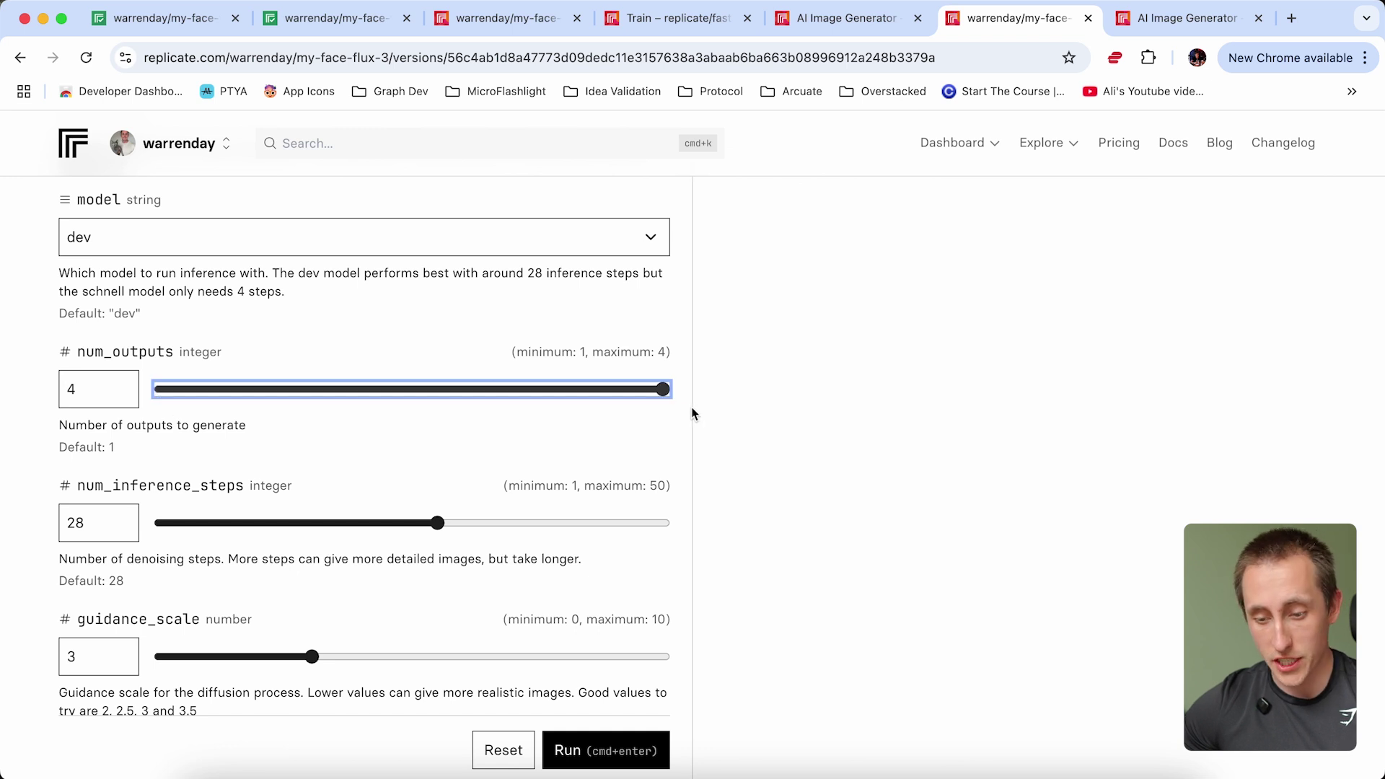
pyautogui.scroll(-2, 517, 532)
pyautogui.click(603, 750)
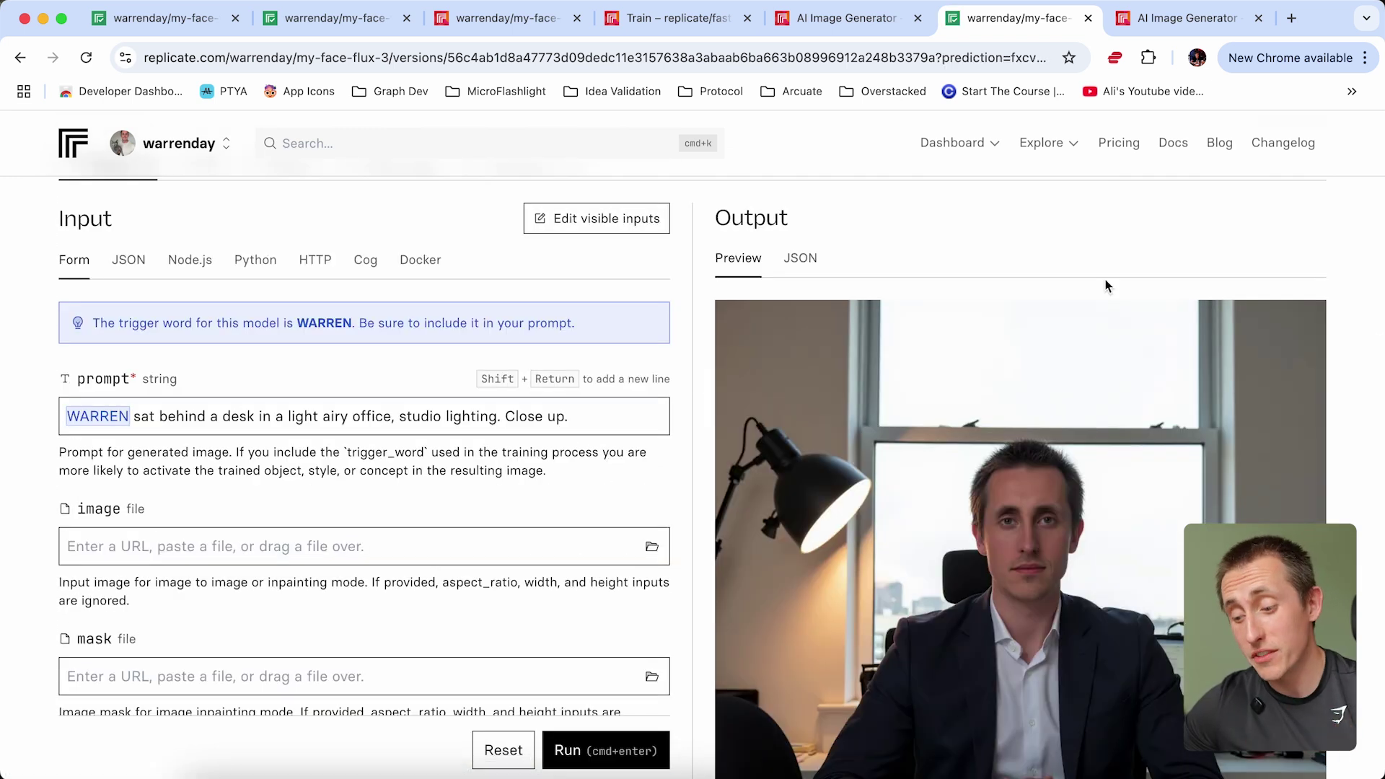
# Examine the generated office images for likeness to the subject, comparing clothing and setting against the prompt.
pyautogui.scroll(-3, 1105, 286)
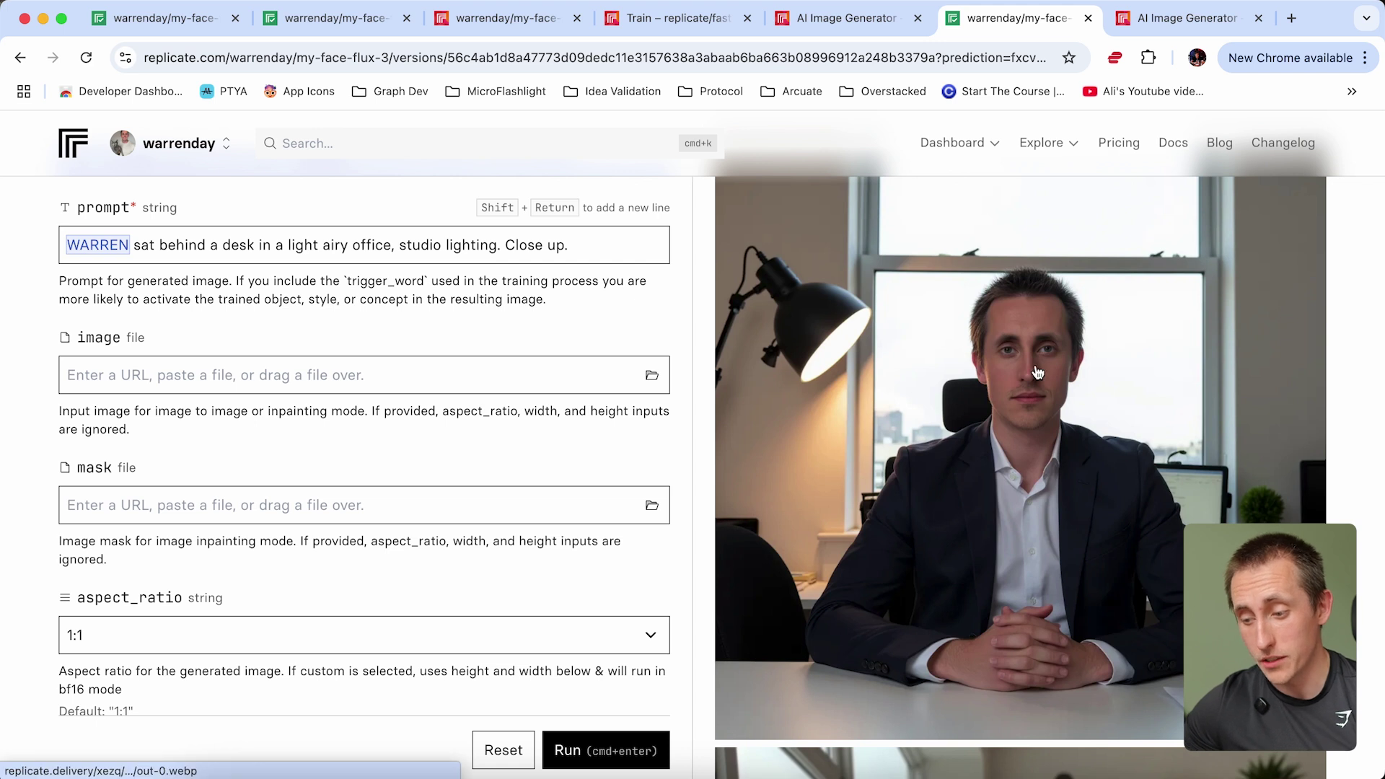
pyautogui.scroll(5, 1038, 373)
pyautogui.scroll(-5, 1037, 373)
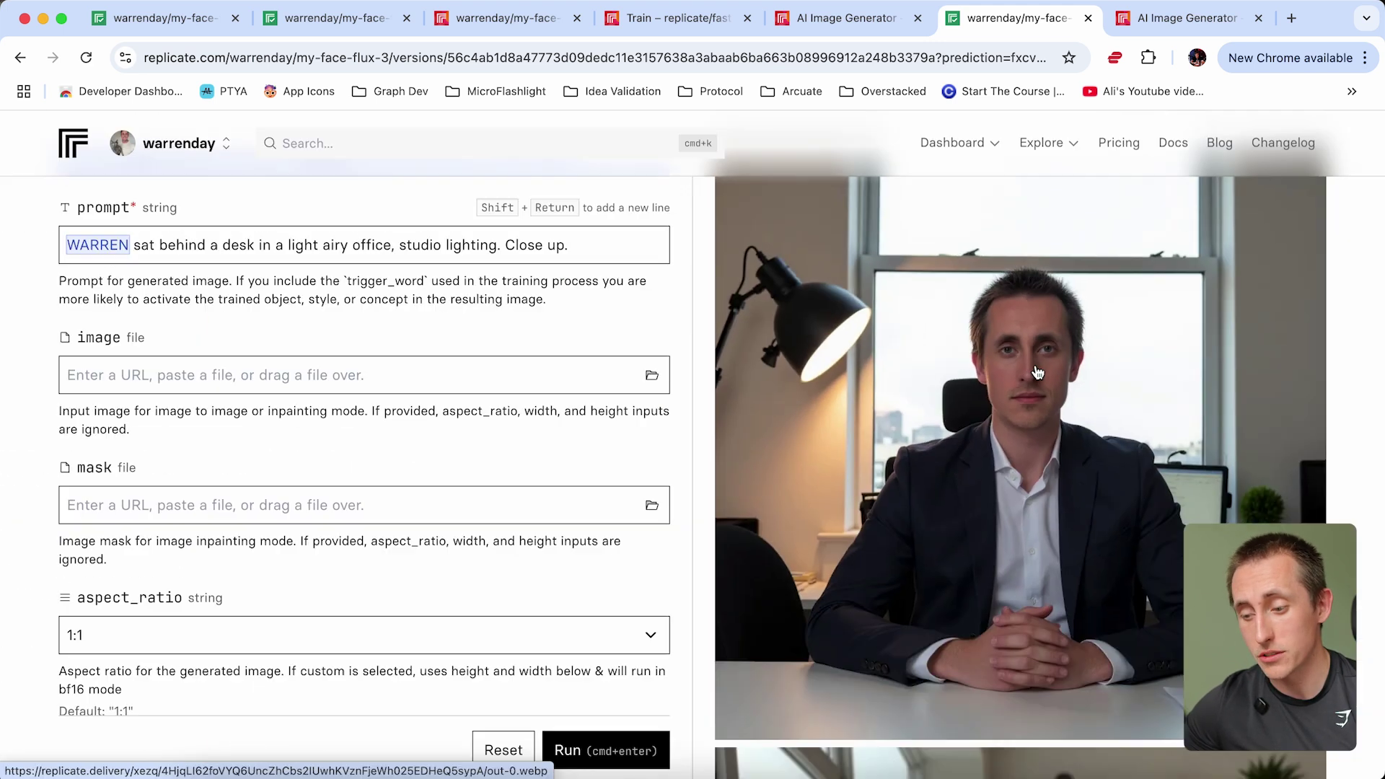
pyautogui.scroll(-8, 1154, 505)
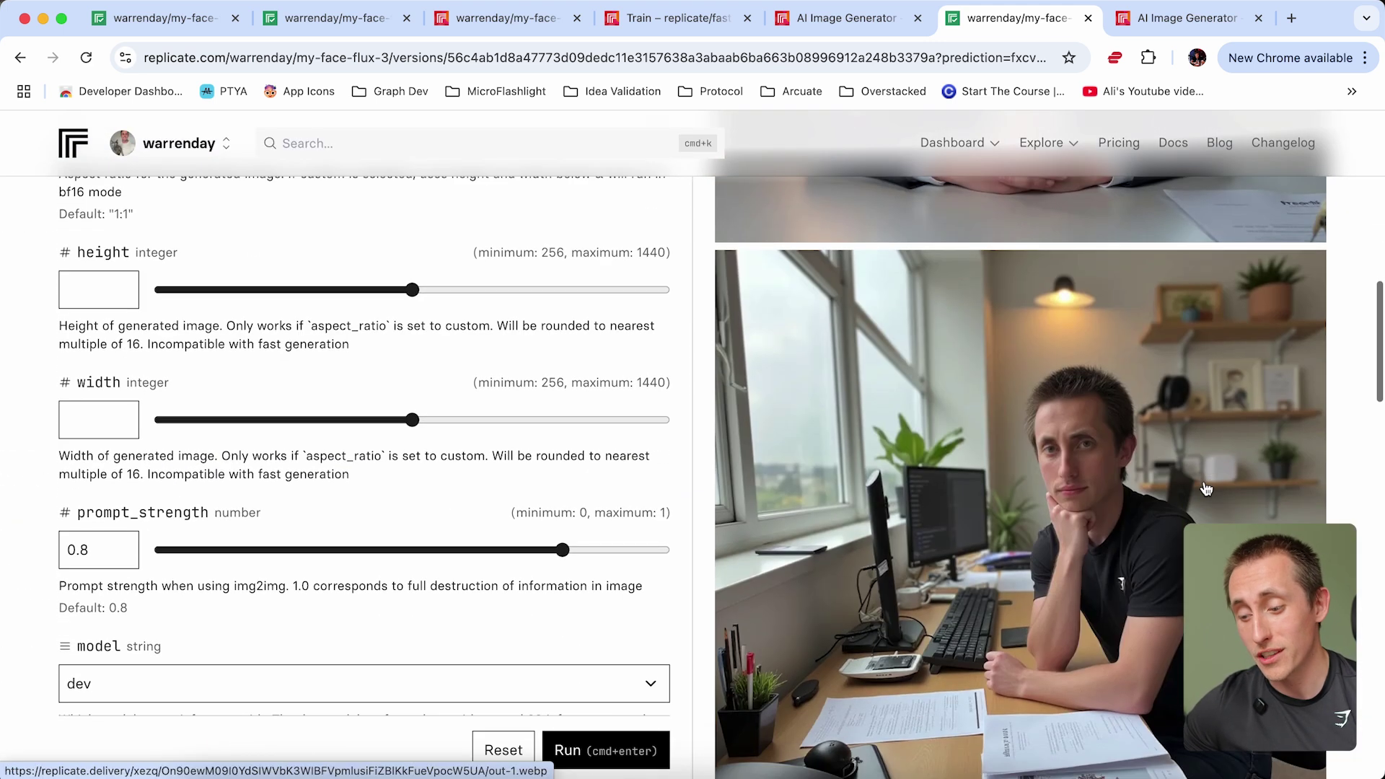
pyautogui.scroll(5, 1093, 519)
pyautogui.scroll(-5, 1094, 520)
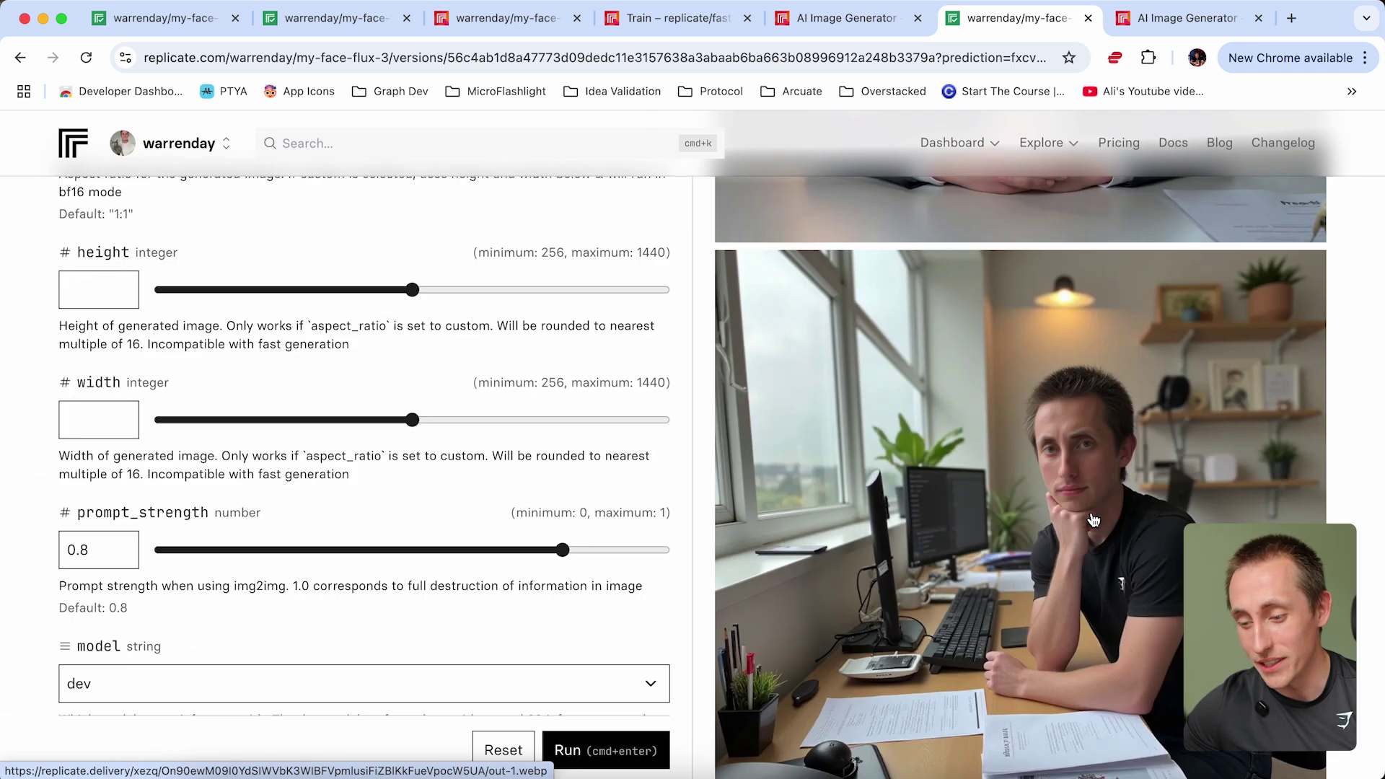
pyautogui.scroll(2, 1094, 519)
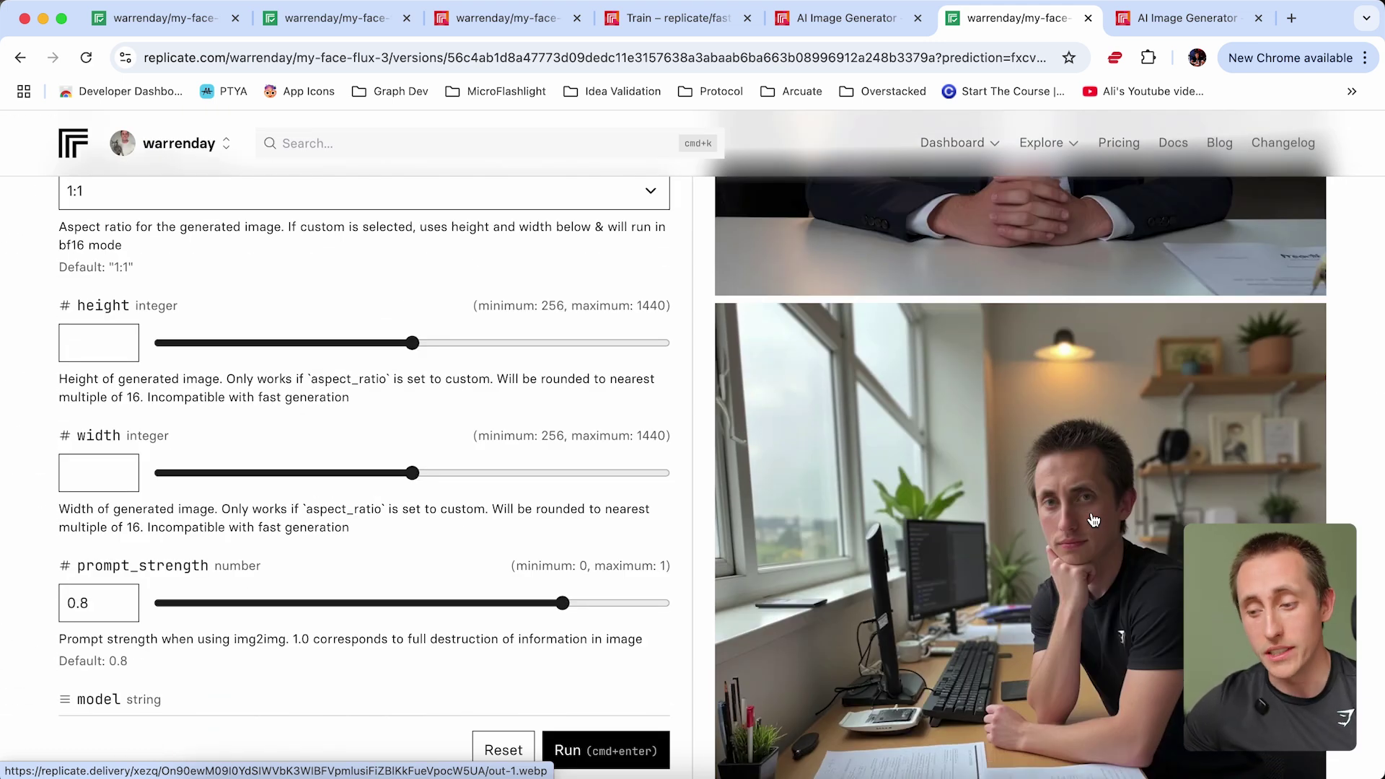
pyautogui.scroll(-3, 1094, 519)
pyautogui.scroll(15, 1093, 520)
pyautogui.scroll(-2, 600, 565)
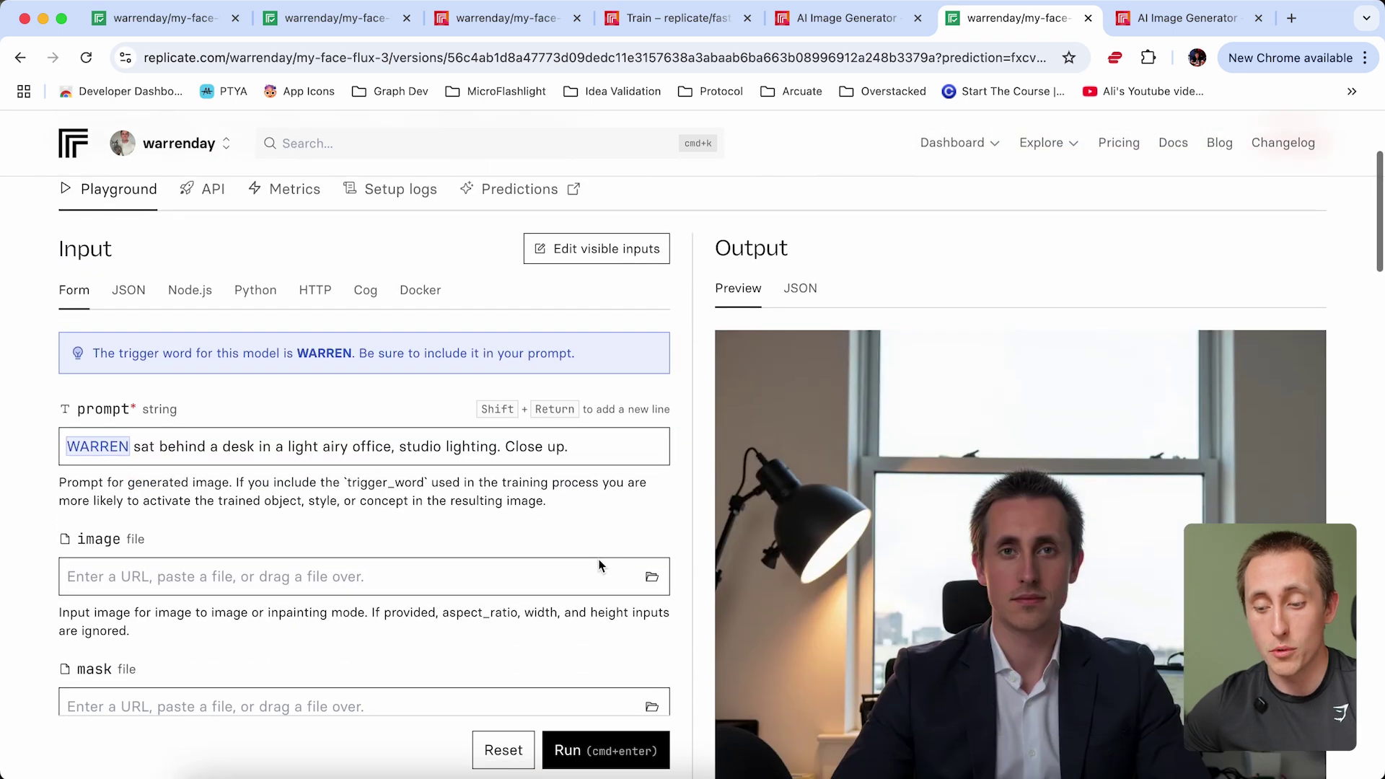
pyautogui.scroll(-3, 1158, 518)
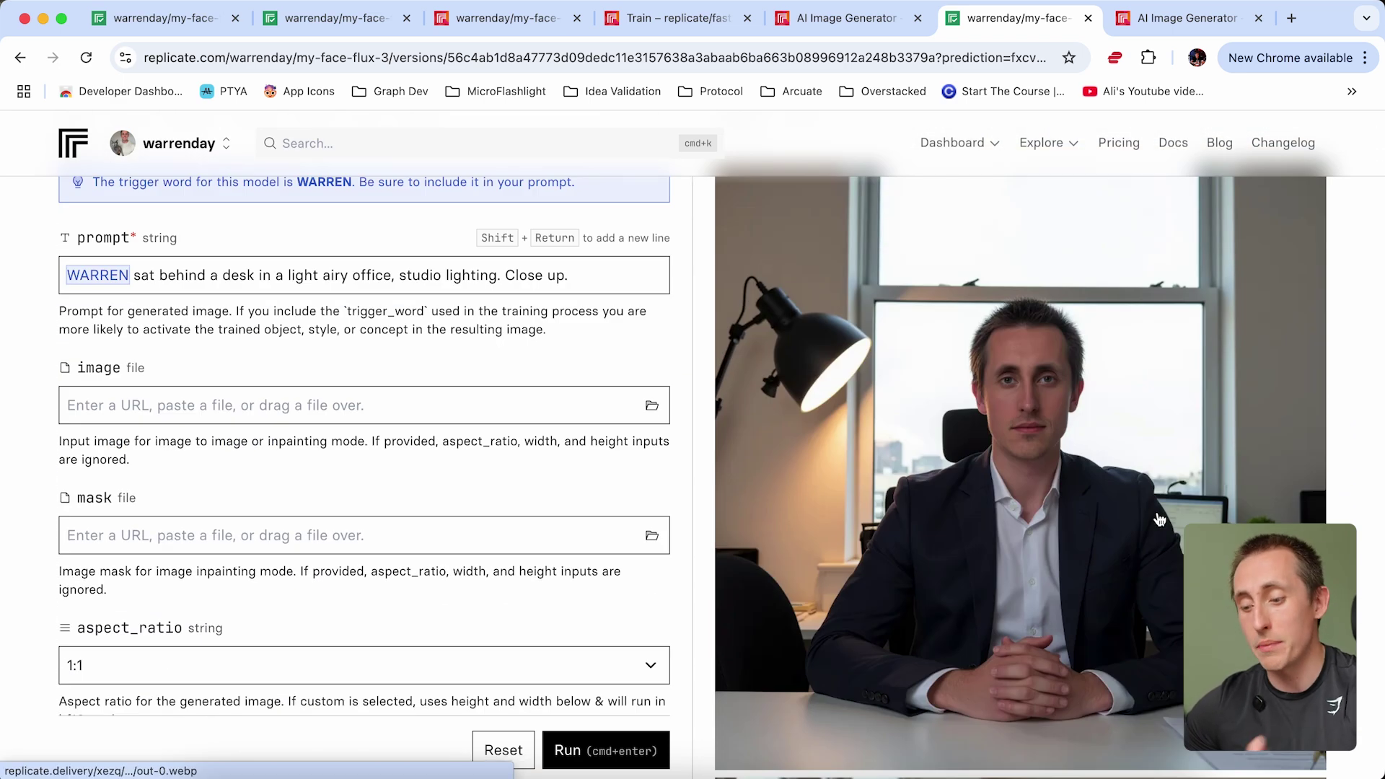
pyautogui.scroll(-10, 1160, 520)
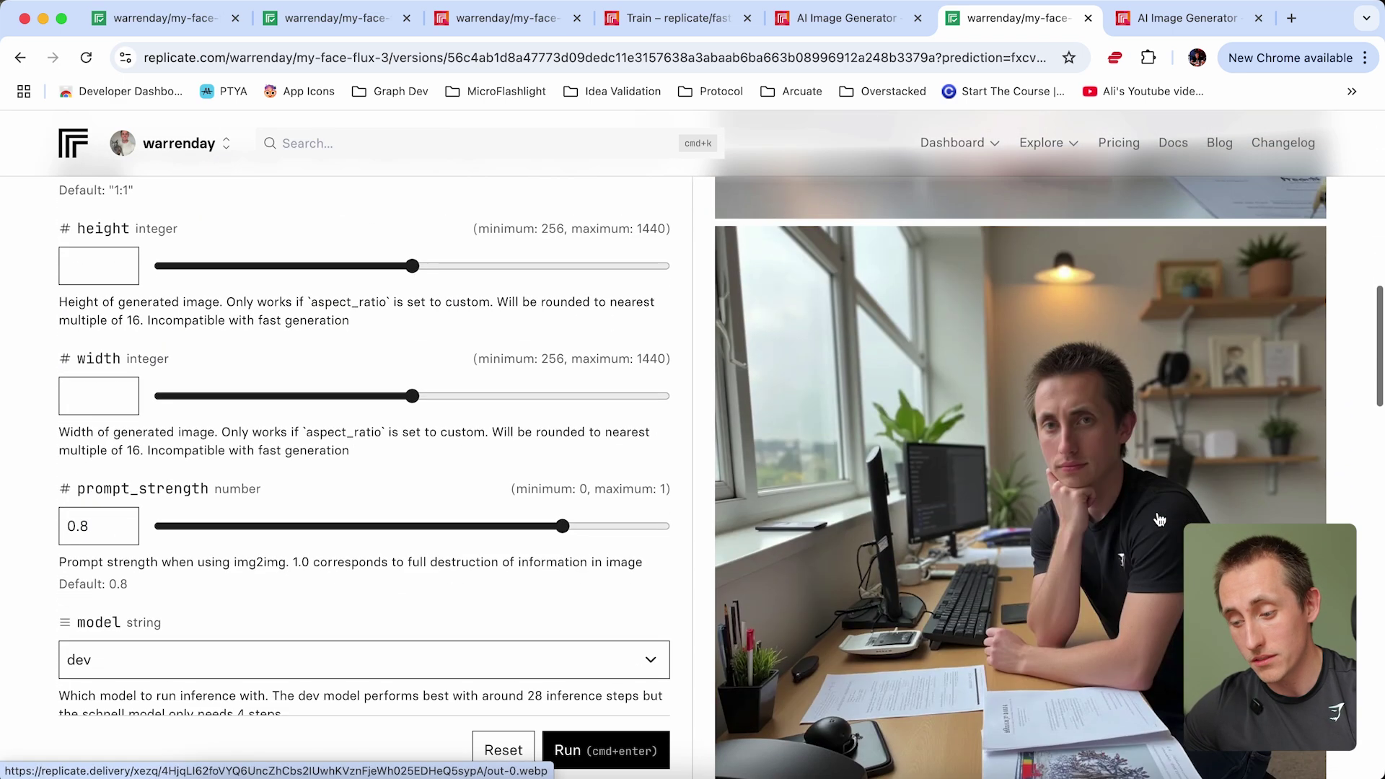
# Append "wearing a t-shirt" to the end of the prompt and run the model again.
pyautogui.scroll(11, 602, 363)
pyautogui.click(603, 363)
pyautogui.write('wearing a t')
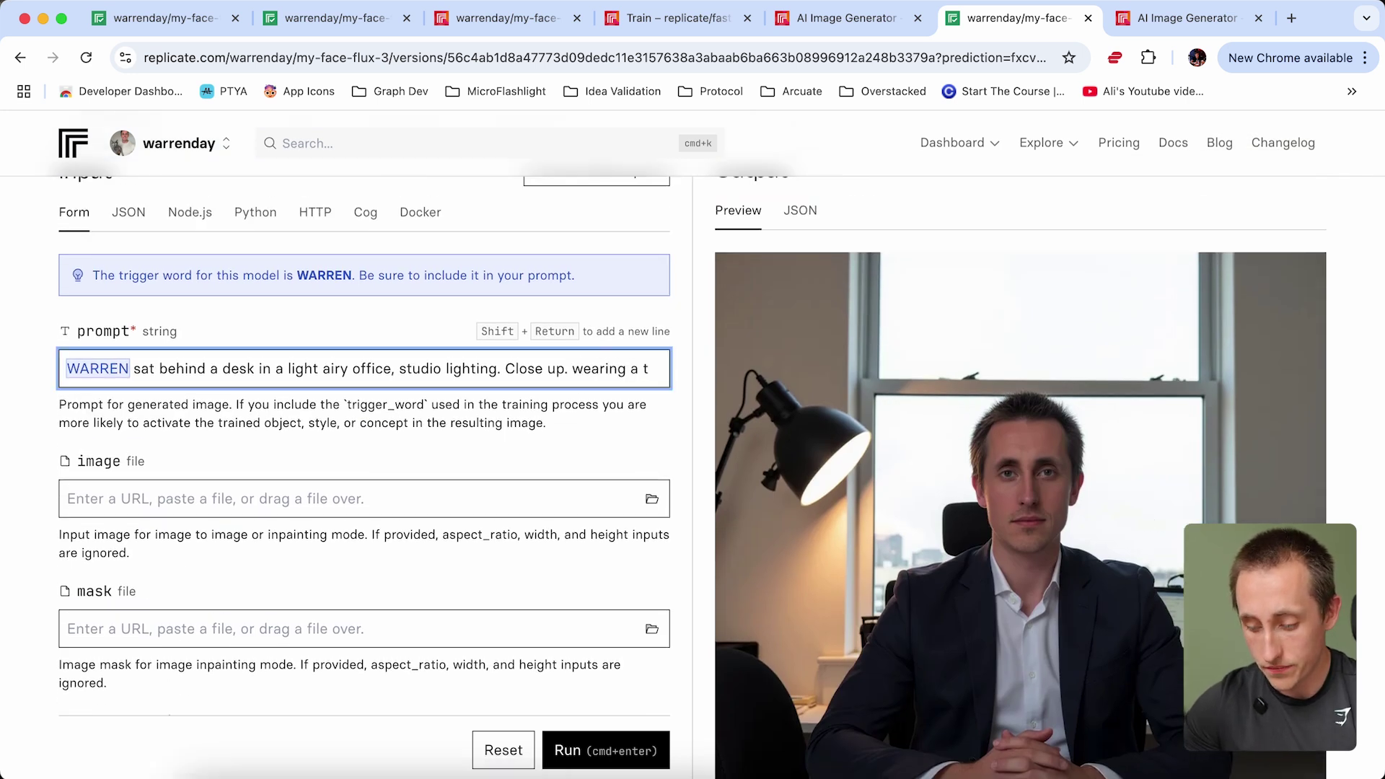
pyautogui.write('-shit')
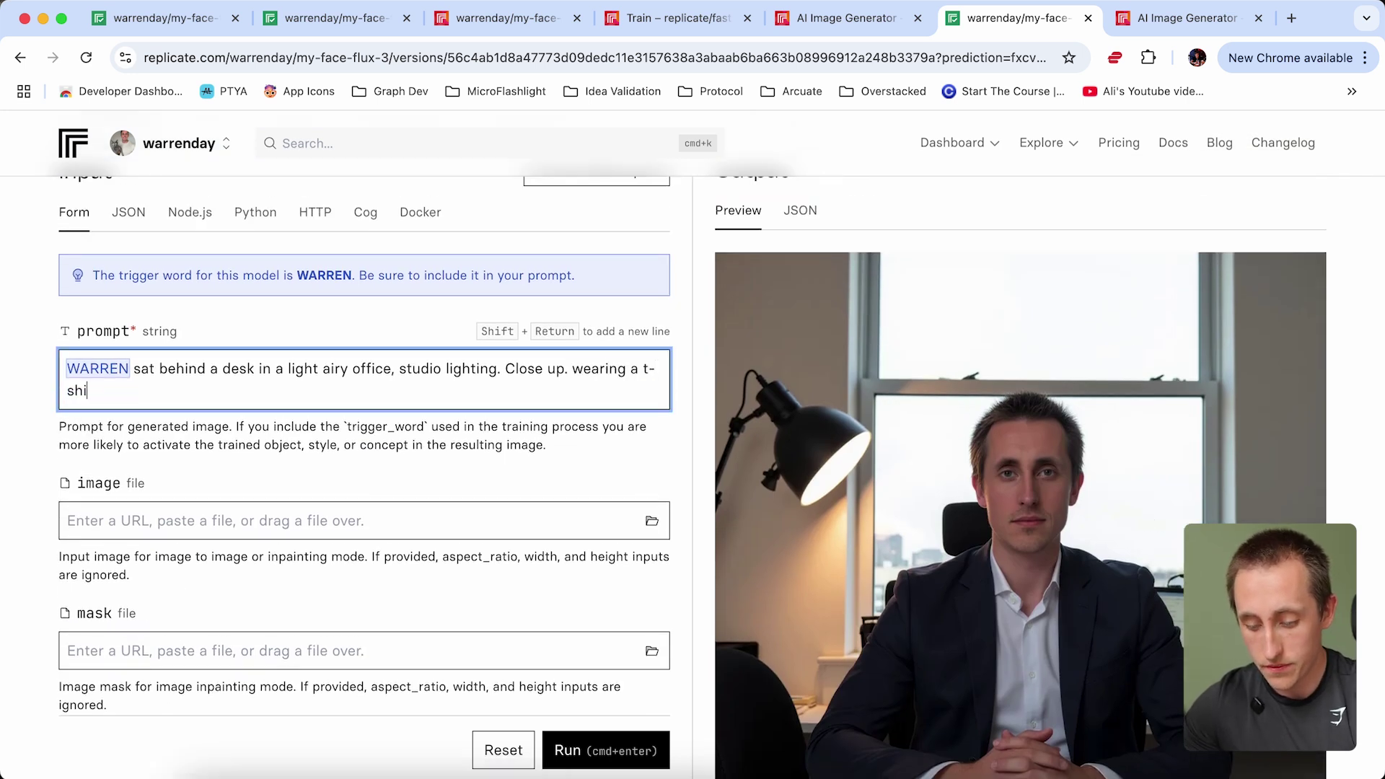
pyautogui.click(600, 752)
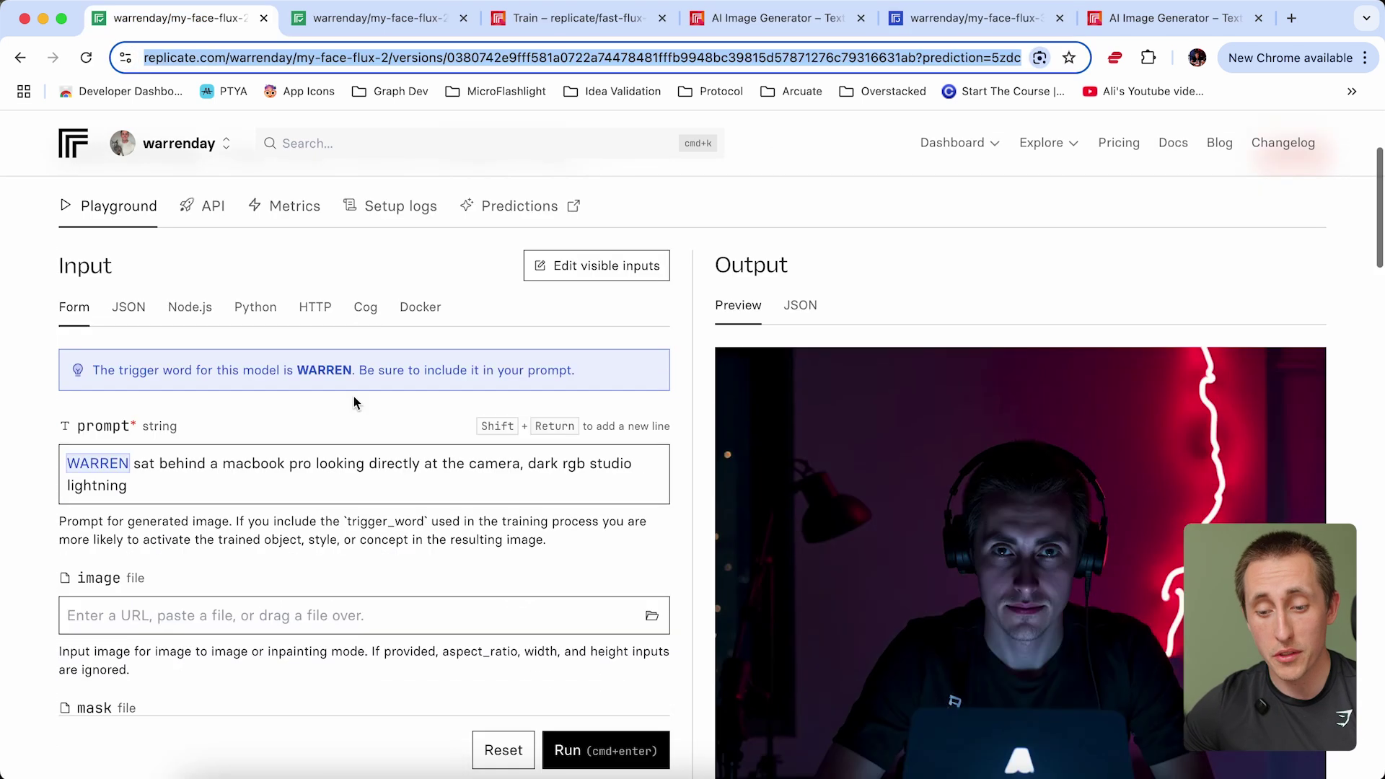
# Review the my-face-flux-2 prompt about a macbook pro in dark rgb studio lightning and examine each of its output images.
pyautogui.scroll(-2, 353, 396)
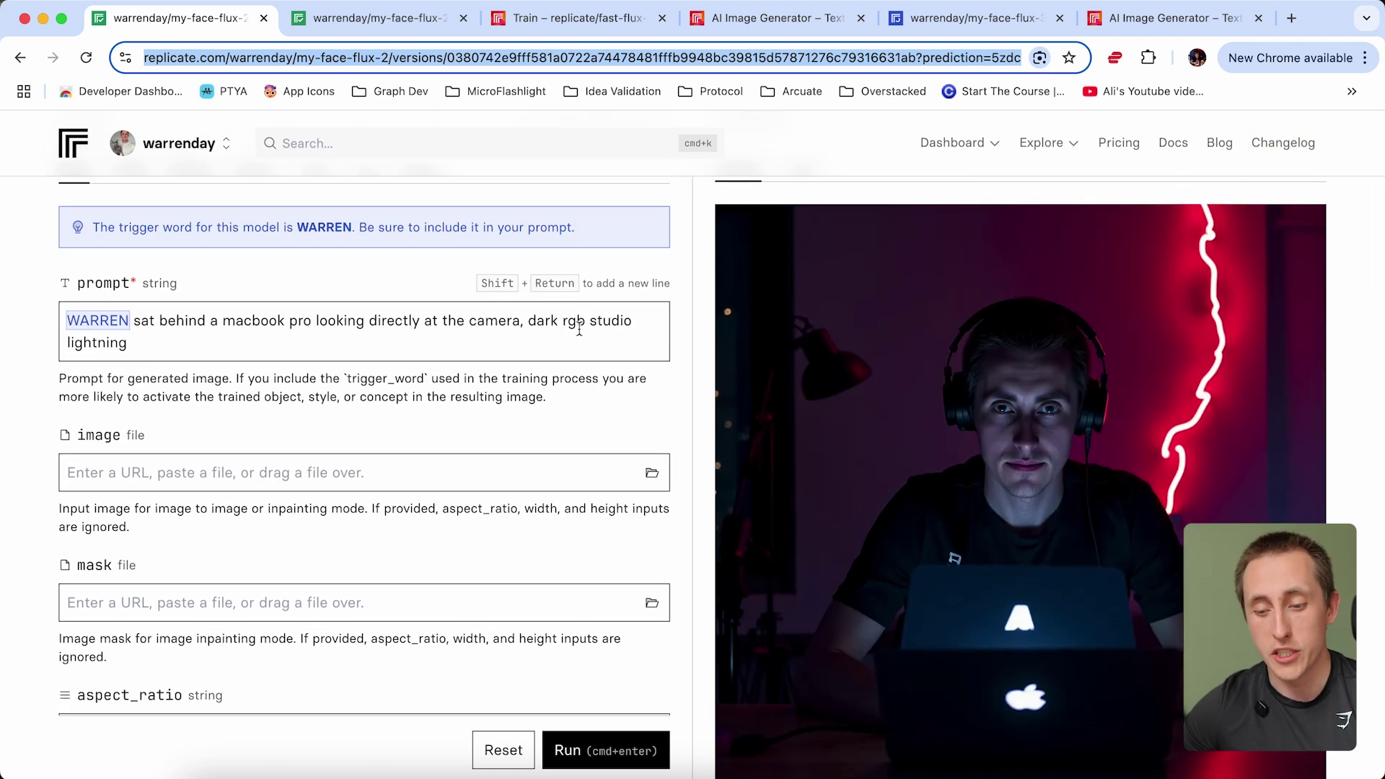
pyautogui.moveTo(159, 341); pyautogui.dragTo(29, 346)
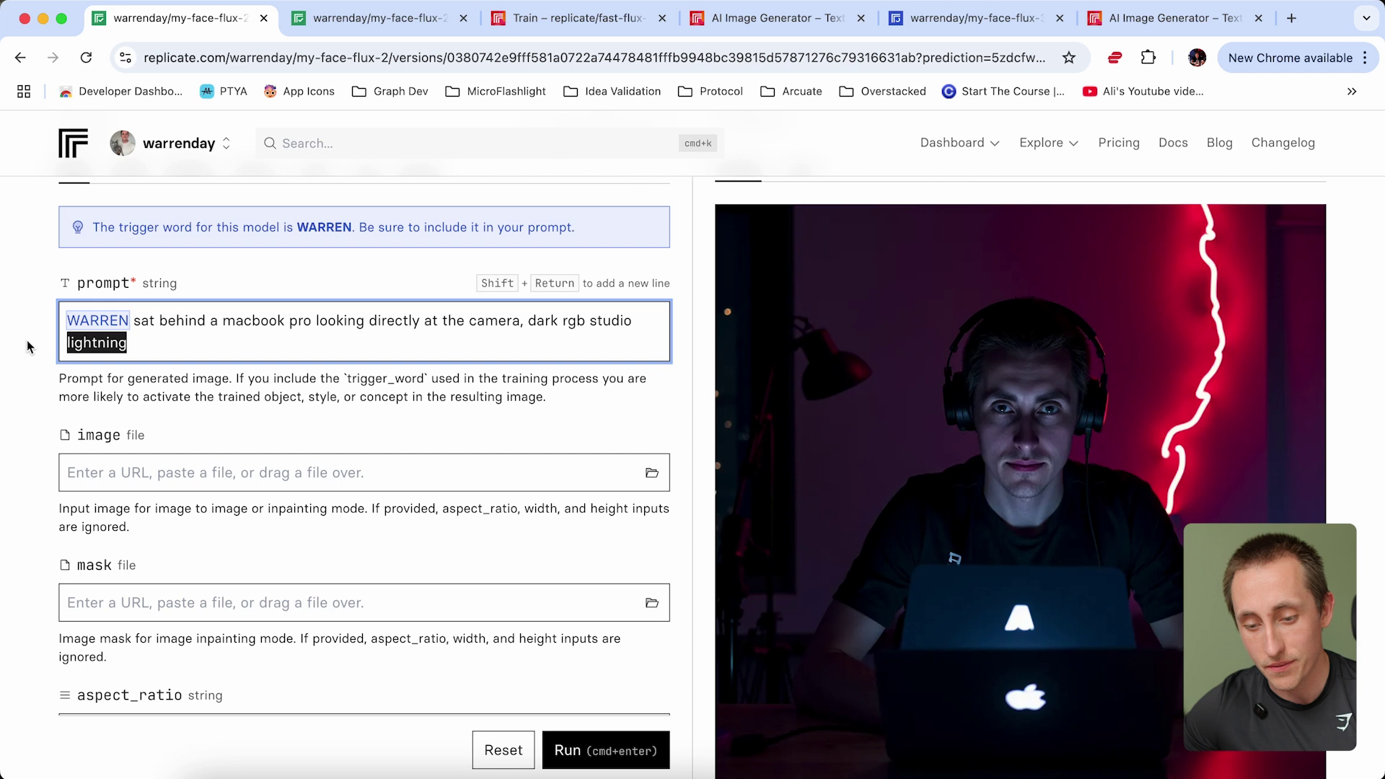
pyautogui.click(180, 340)
pyautogui.scroll(1, 1039, 447)
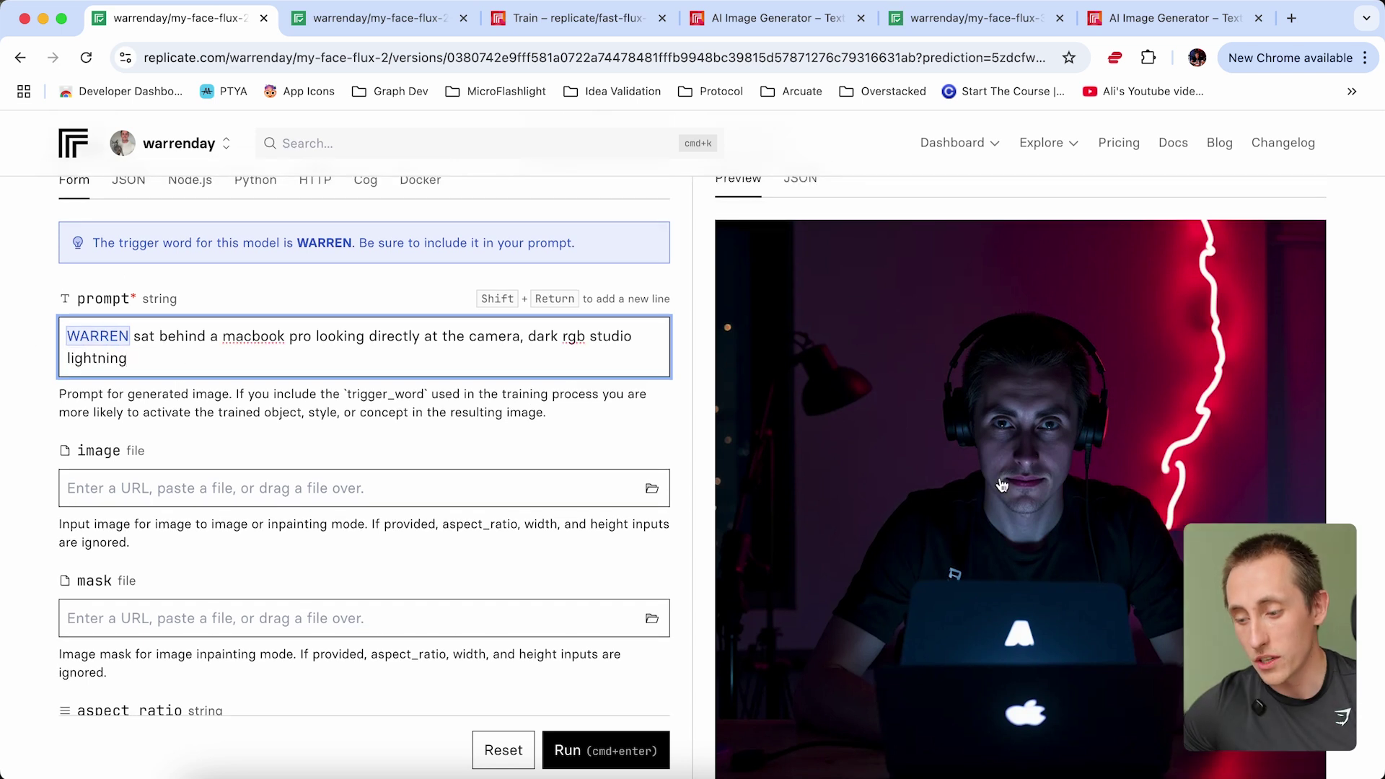
pyautogui.scroll(-5, 1000, 444)
pyautogui.scroll(-4, 1002, 451)
pyautogui.scroll(3, 1073, 347)
pyautogui.scroll(-3, 1073, 347)
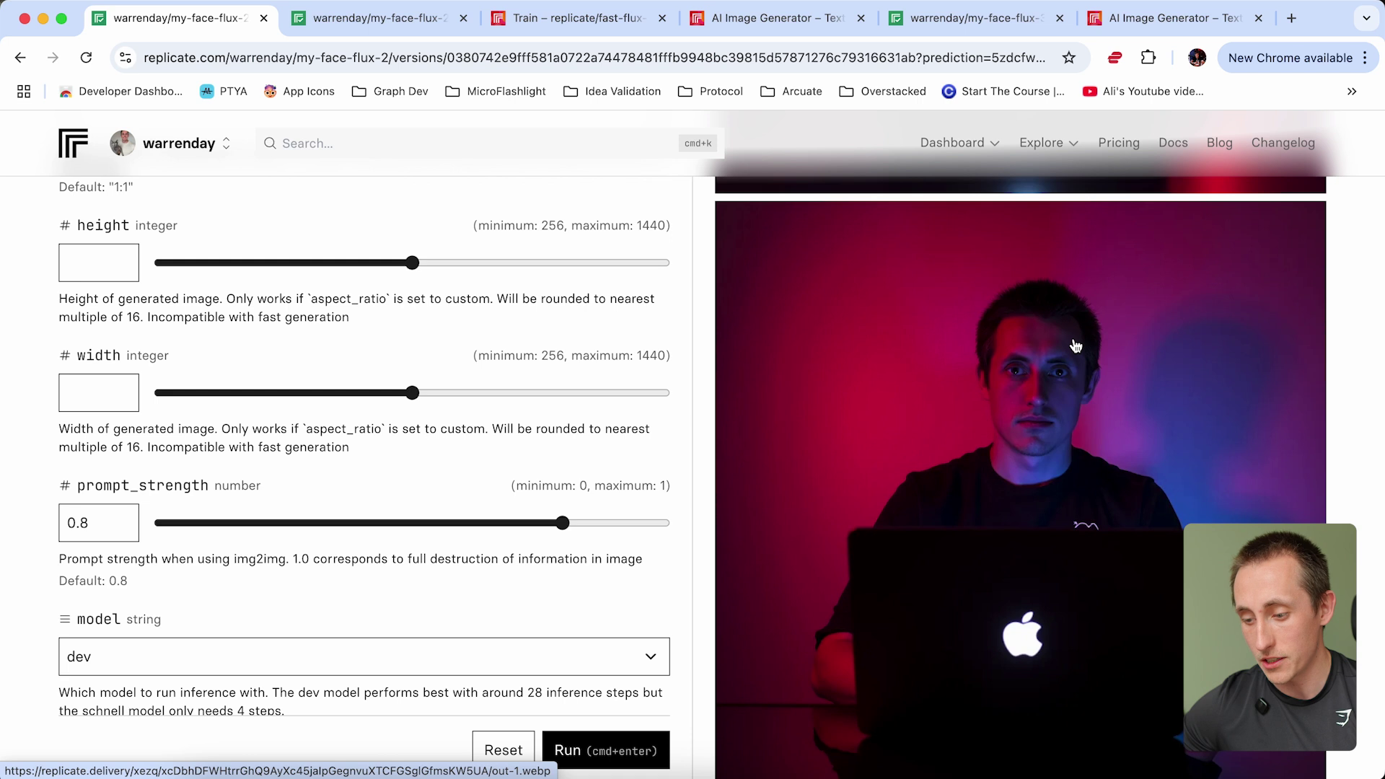
pyautogui.scroll(-10, 1075, 345)
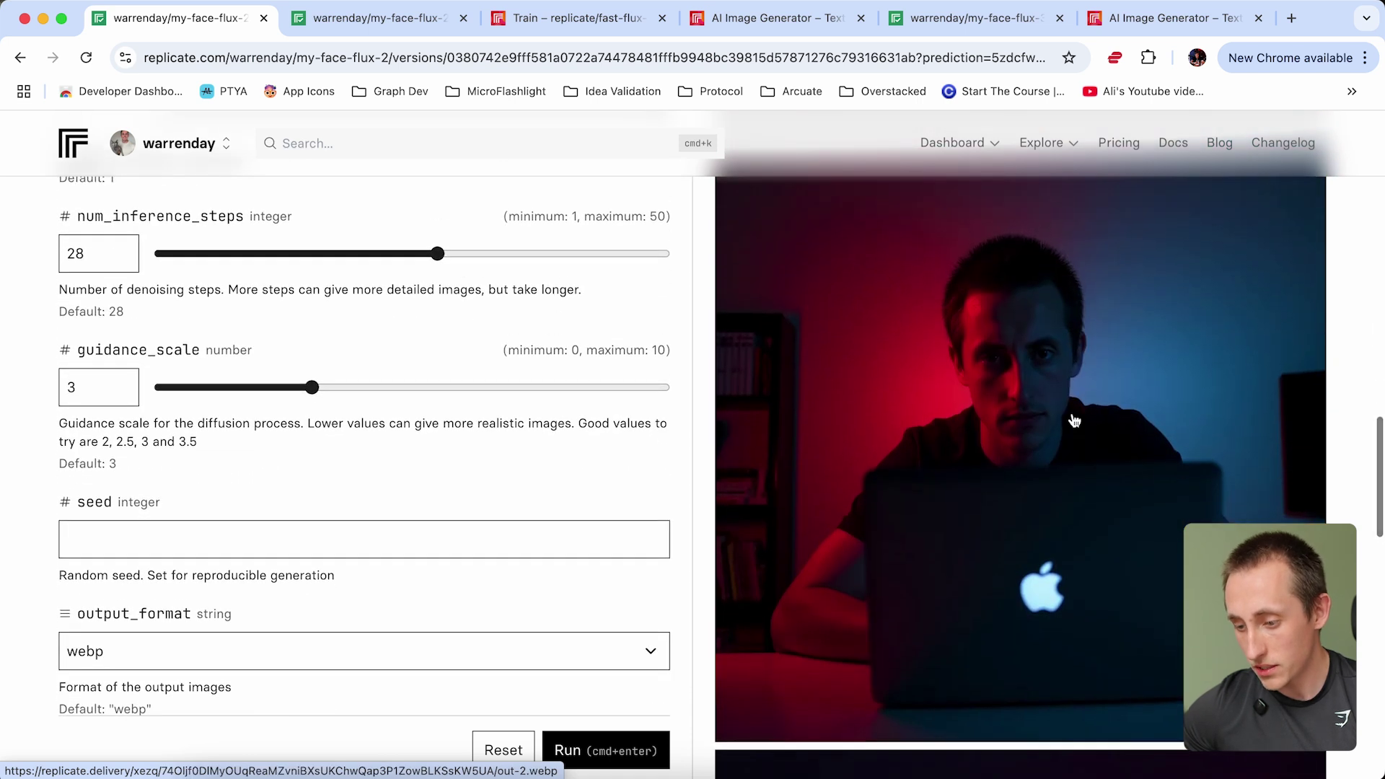
pyautogui.scroll(3, 1075, 421)
pyautogui.scroll(-3, 1075, 420)
pyautogui.scroll(-8, 1075, 421)
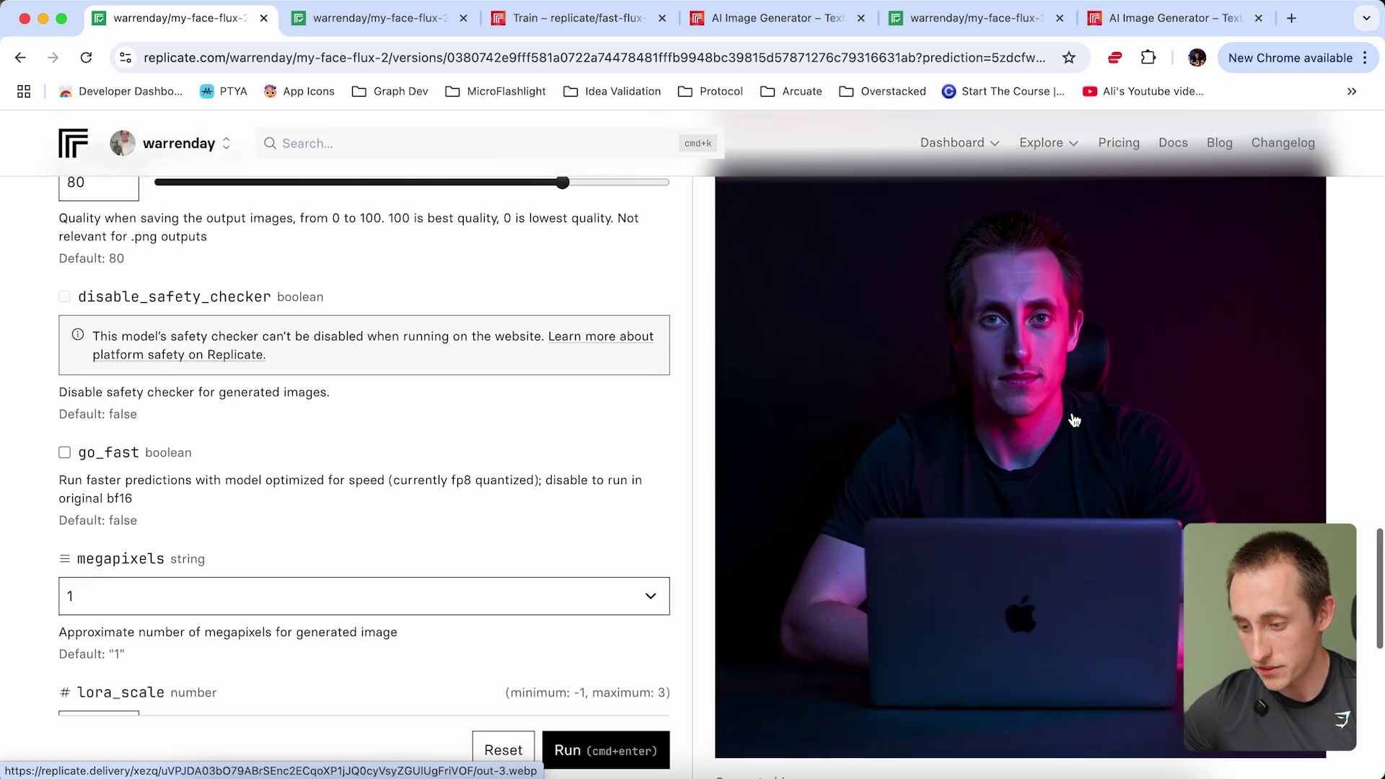
pyautogui.scroll(3, 1075, 419)
pyautogui.scroll(-3, 1074, 420)
pyautogui.scroll(6, 1074, 420)
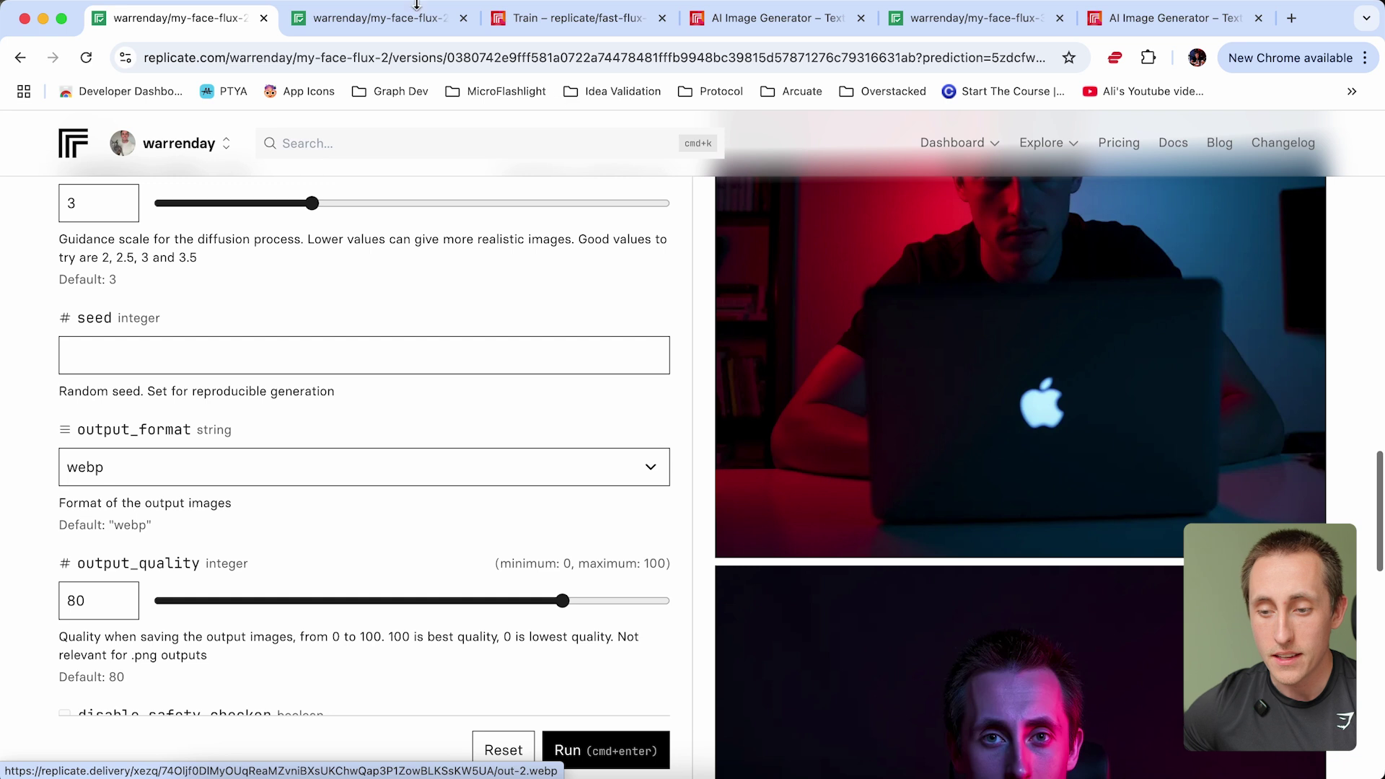
# Switch to the other my-face-flux-2 prediction, the surprised-with-laptop prompt in an Apple style office, and examine its output images.
pyautogui.click(411, 14)
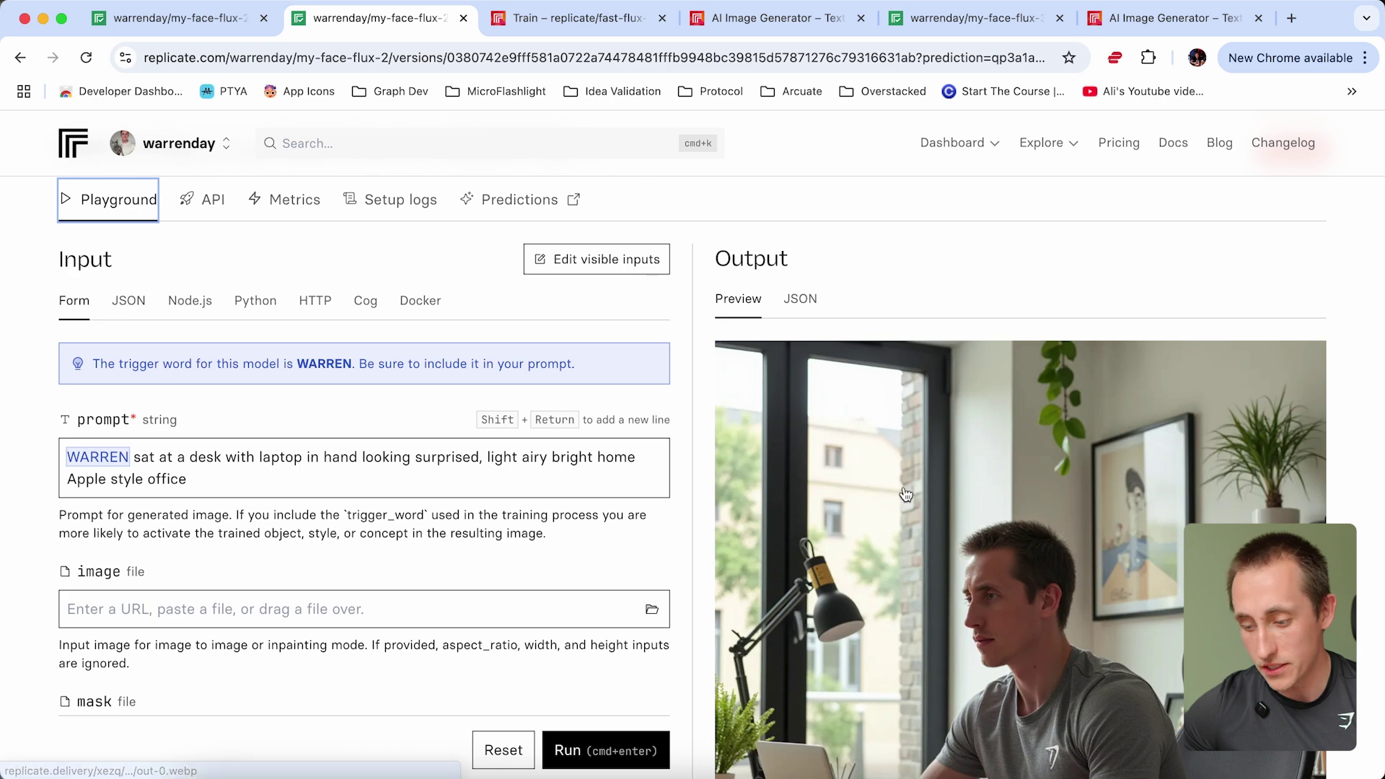
pyautogui.scroll(-2, 960, 519)
pyautogui.scroll(-15, 1024, 548)
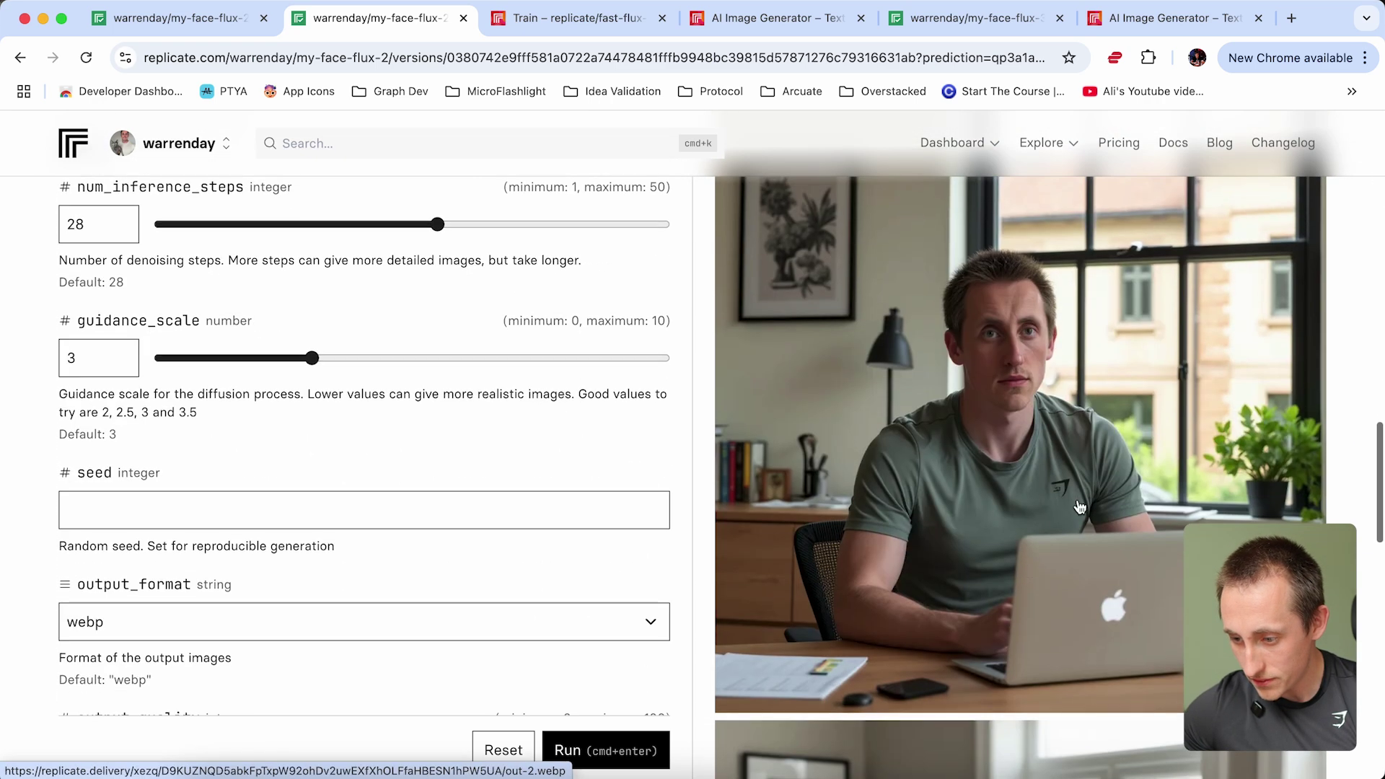
pyautogui.scroll(-9, 1028, 570)
pyautogui.scroll(5, 1018, 305)
pyautogui.scroll(-5, 1017, 304)
pyautogui.scroll(10, 643, 328)
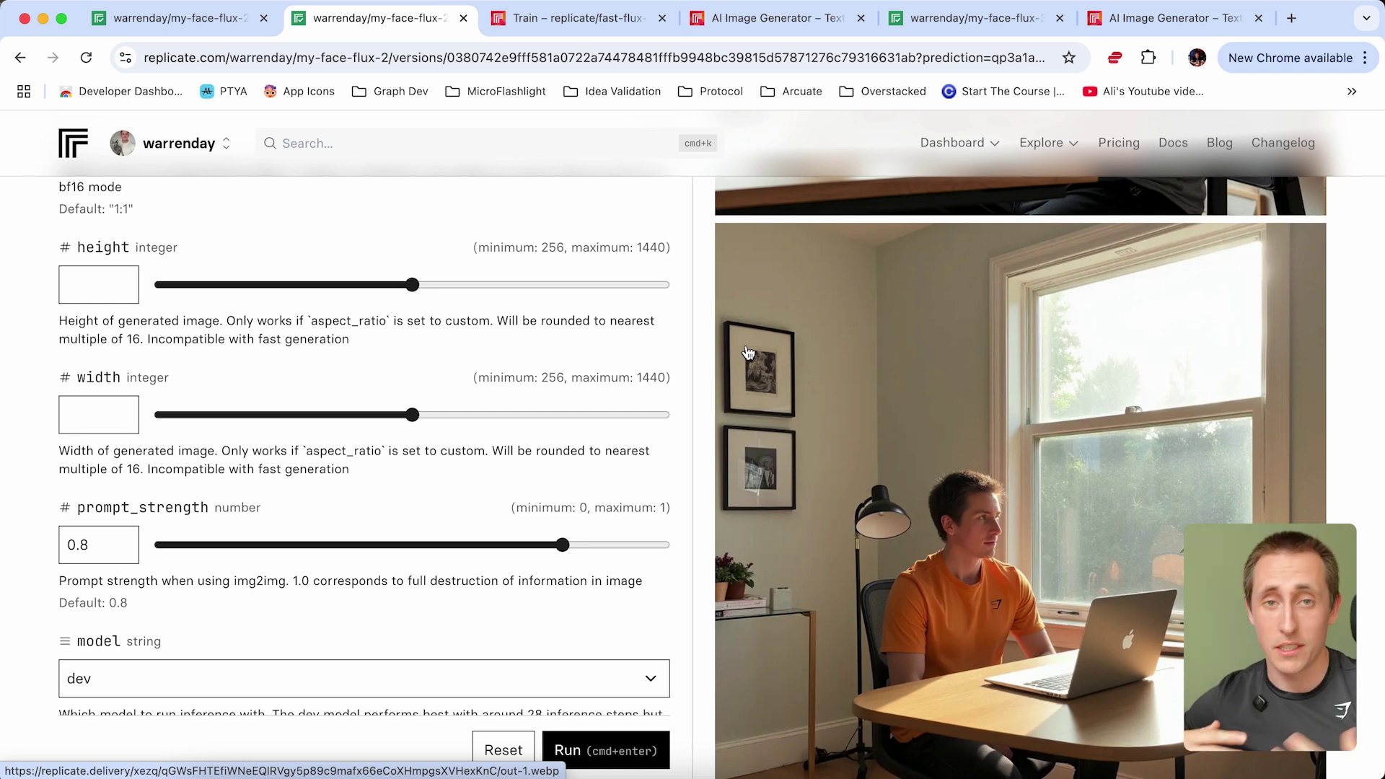
pyautogui.scroll(2, 748, 353)
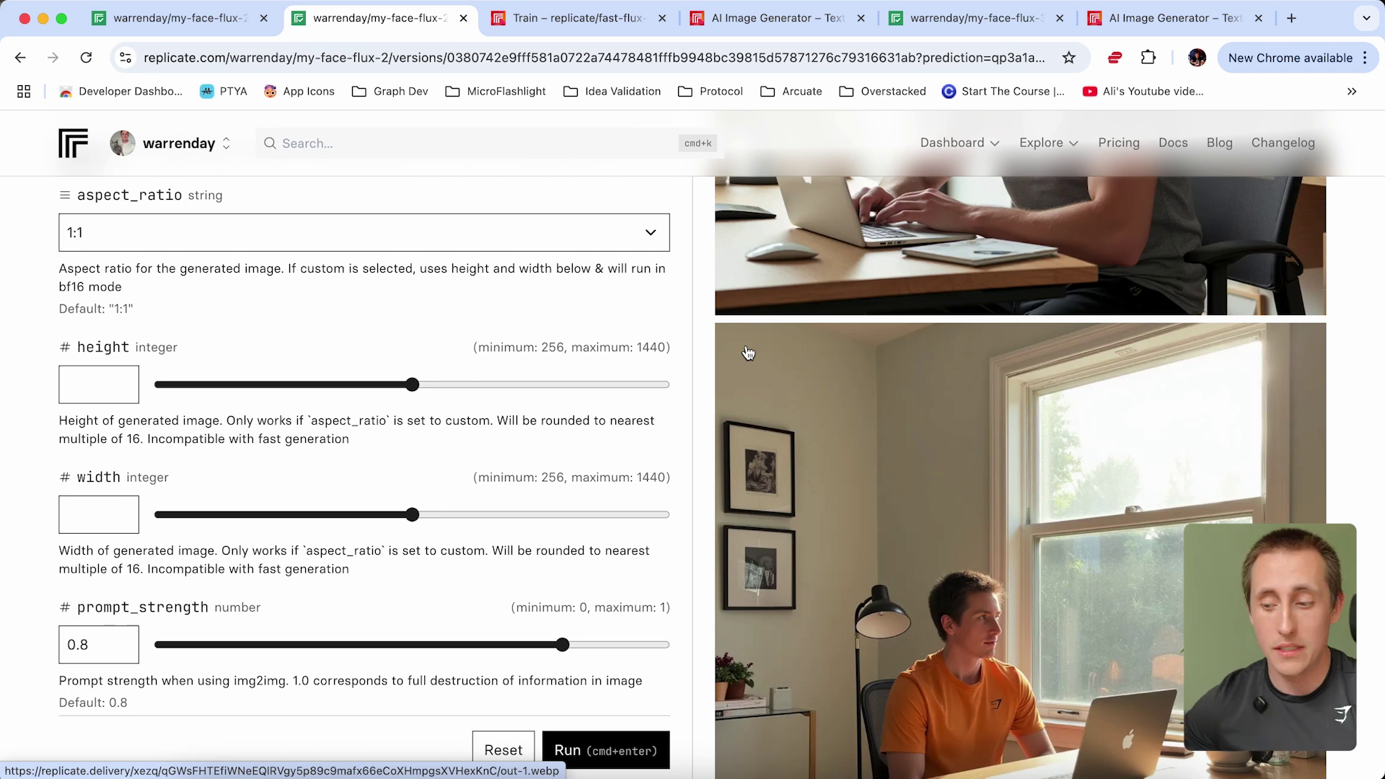
pyautogui.scroll(8, 749, 352)
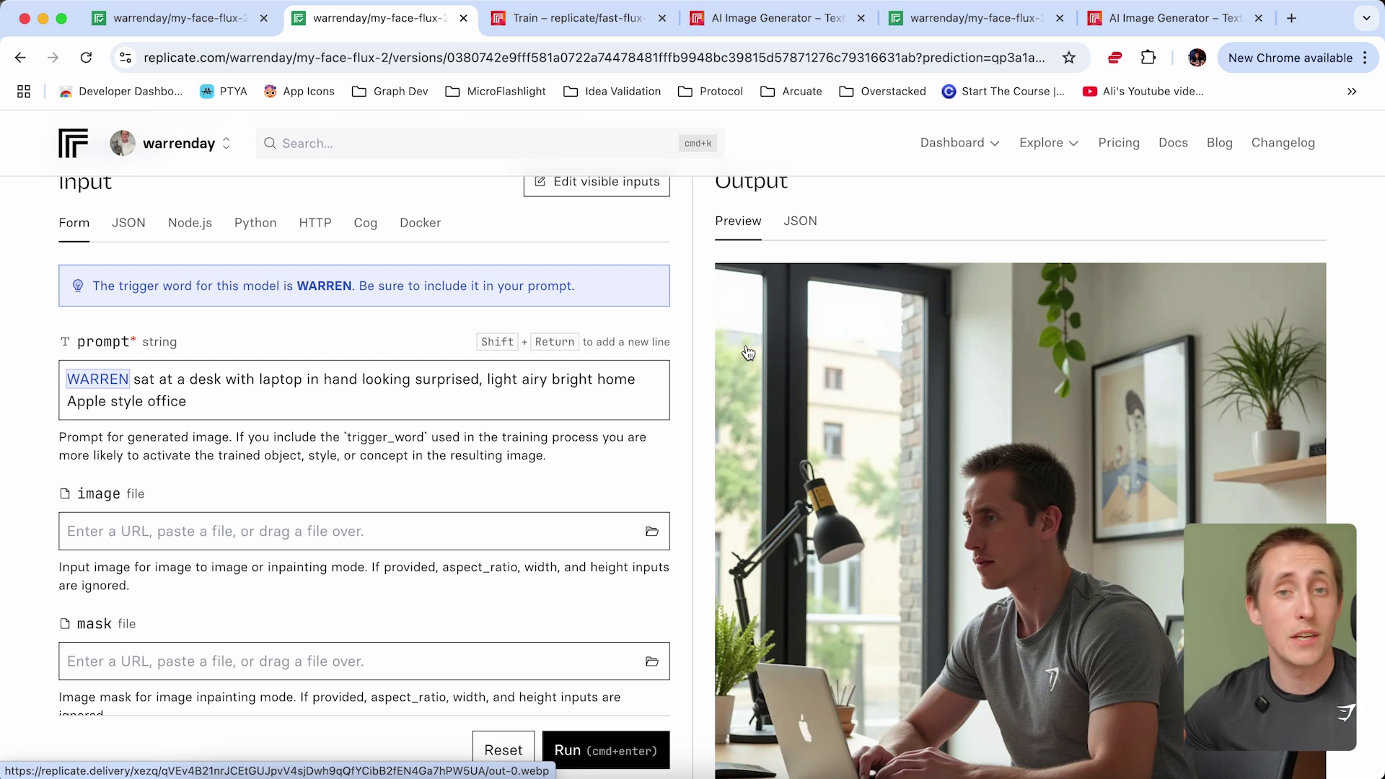
# Return to the my-face-flux-3 prediction and inspect the t-shirt images, looking closely at the shirt logo and the face.
pyautogui.press('super+5')
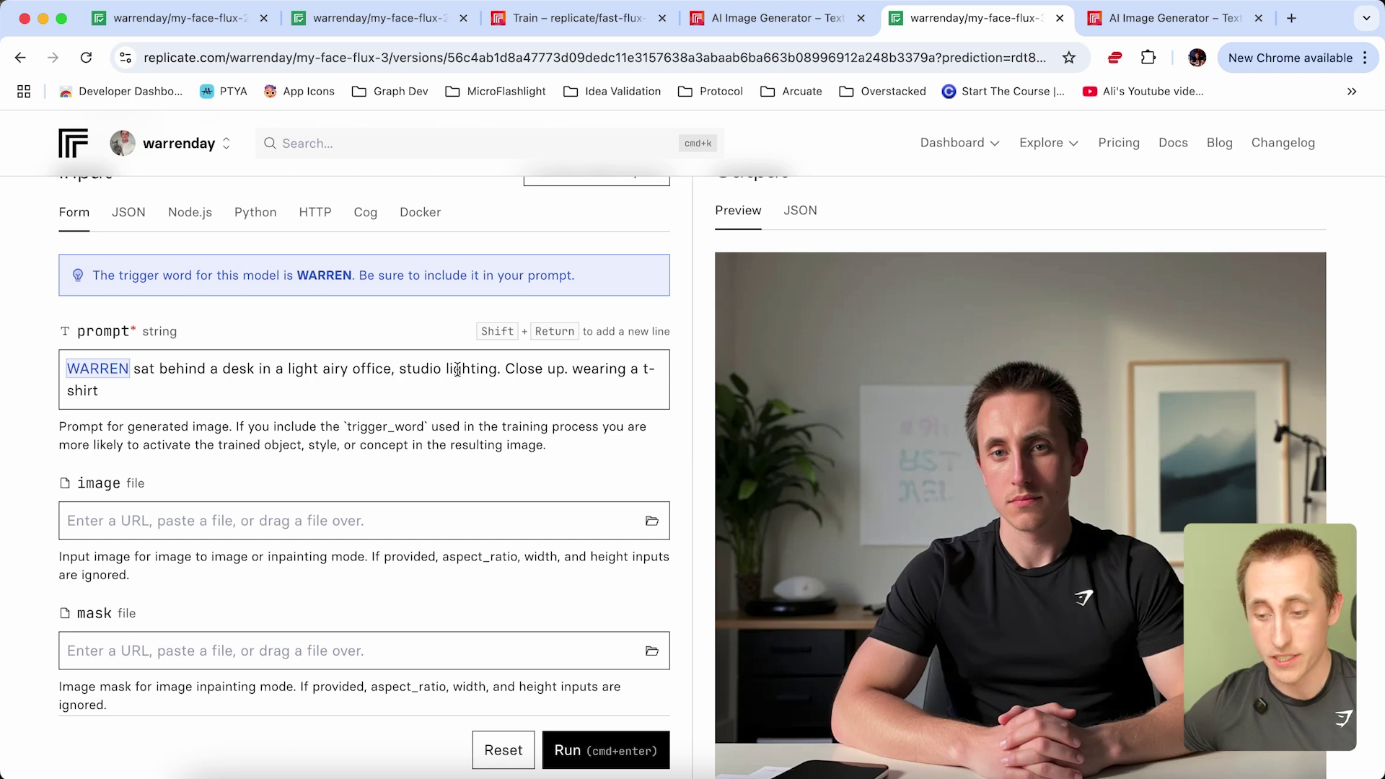
pyautogui.scroll(-3, 881, 448)
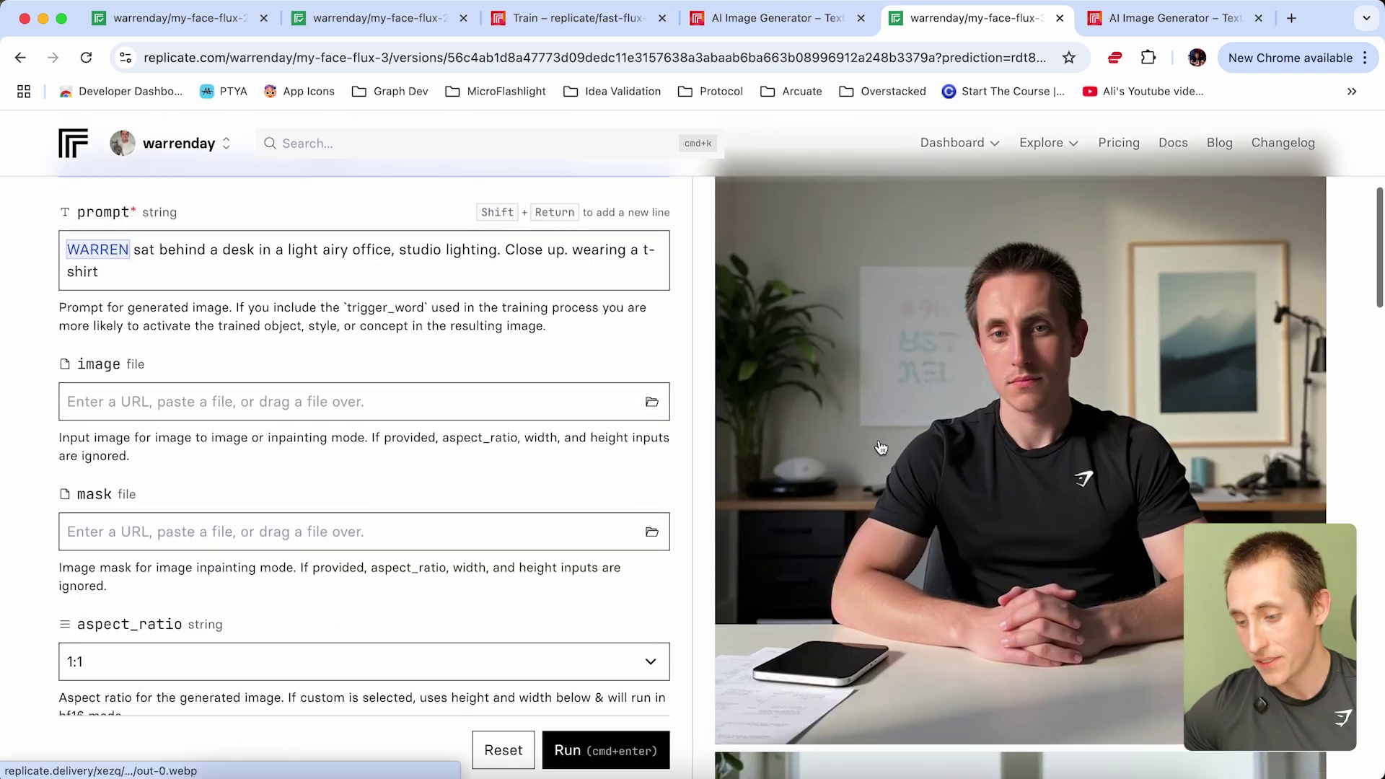
pyautogui.scroll(5, 1118, 506)
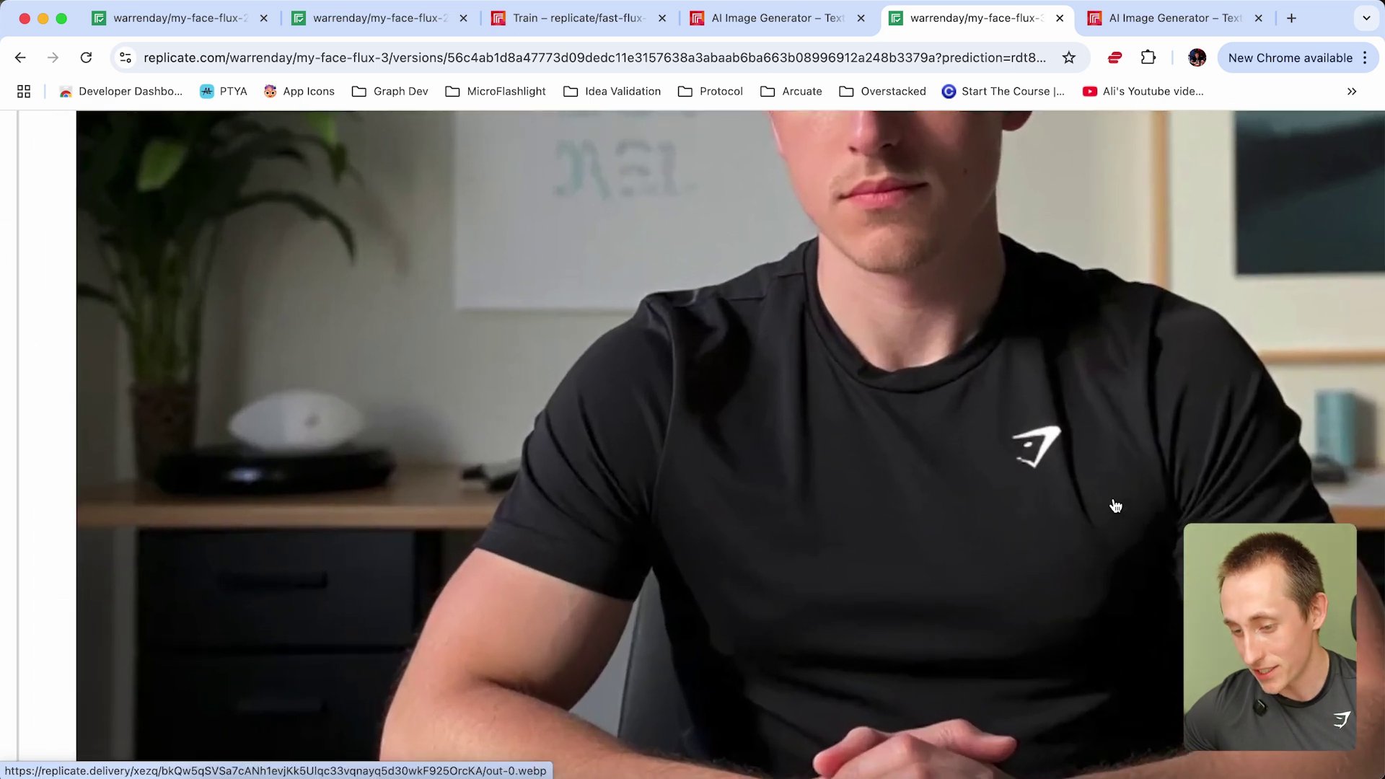
pyautogui.scroll(-5, 1116, 507)
pyautogui.scroll(-3, 1115, 506)
pyautogui.scroll(3, 1116, 506)
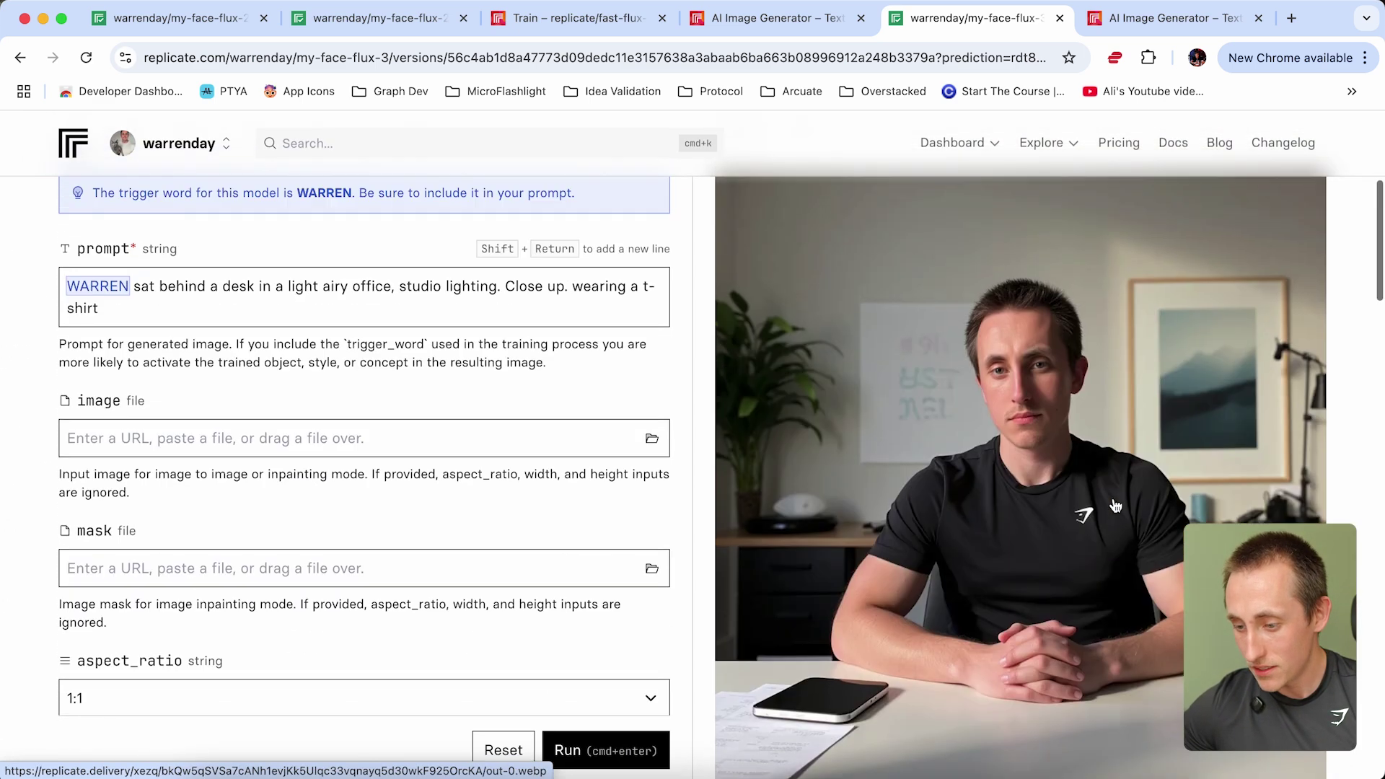
pyautogui.scroll(-5, 1042, 564)
pyautogui.scroll(-4, 1041, 564)
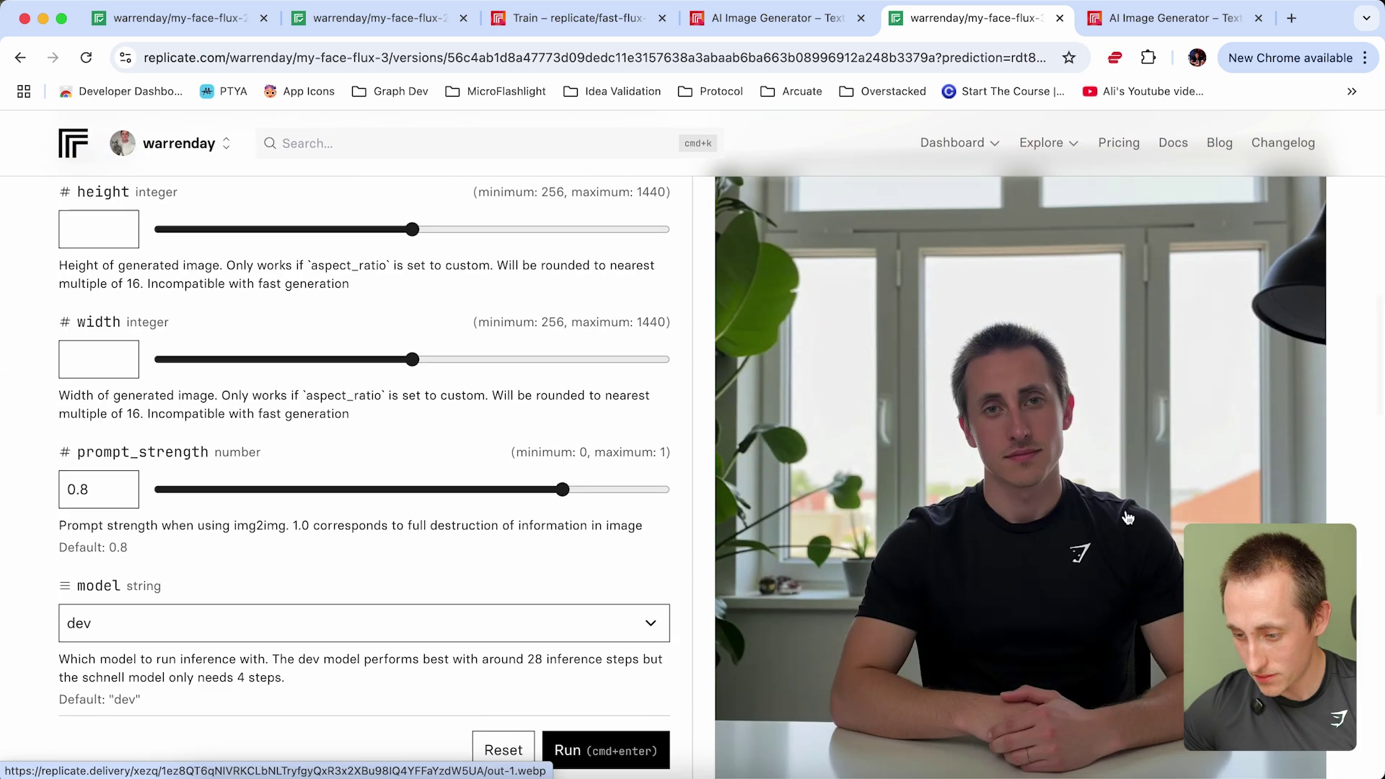
pyautogui.scroll(-1, 1097, 476)
pyautogui.scroll(1, 1129, 517)
pyautogui.scroll(-8, 1128, 517)
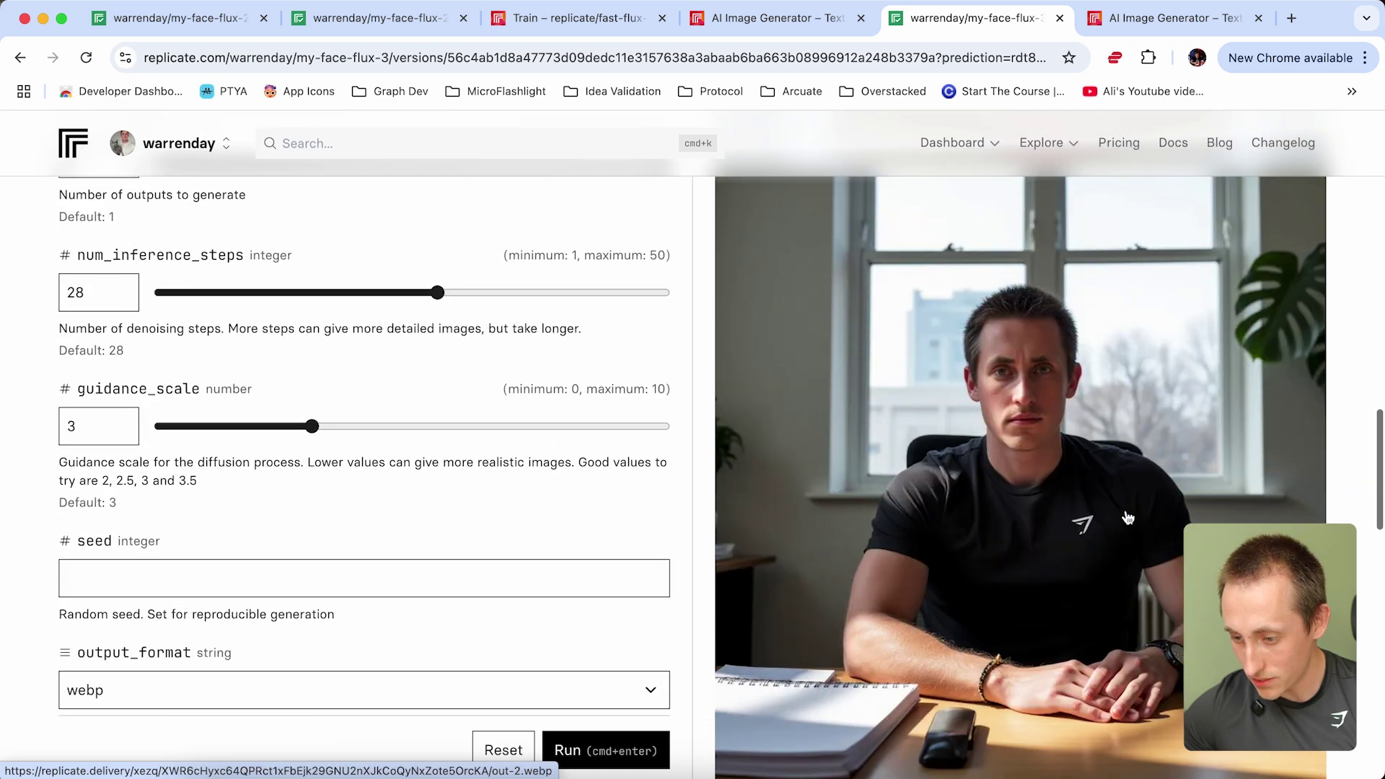
pyautogui.scroll(-2, 1129, 517)
pyautogui.scroll(-7, 1127, 518)
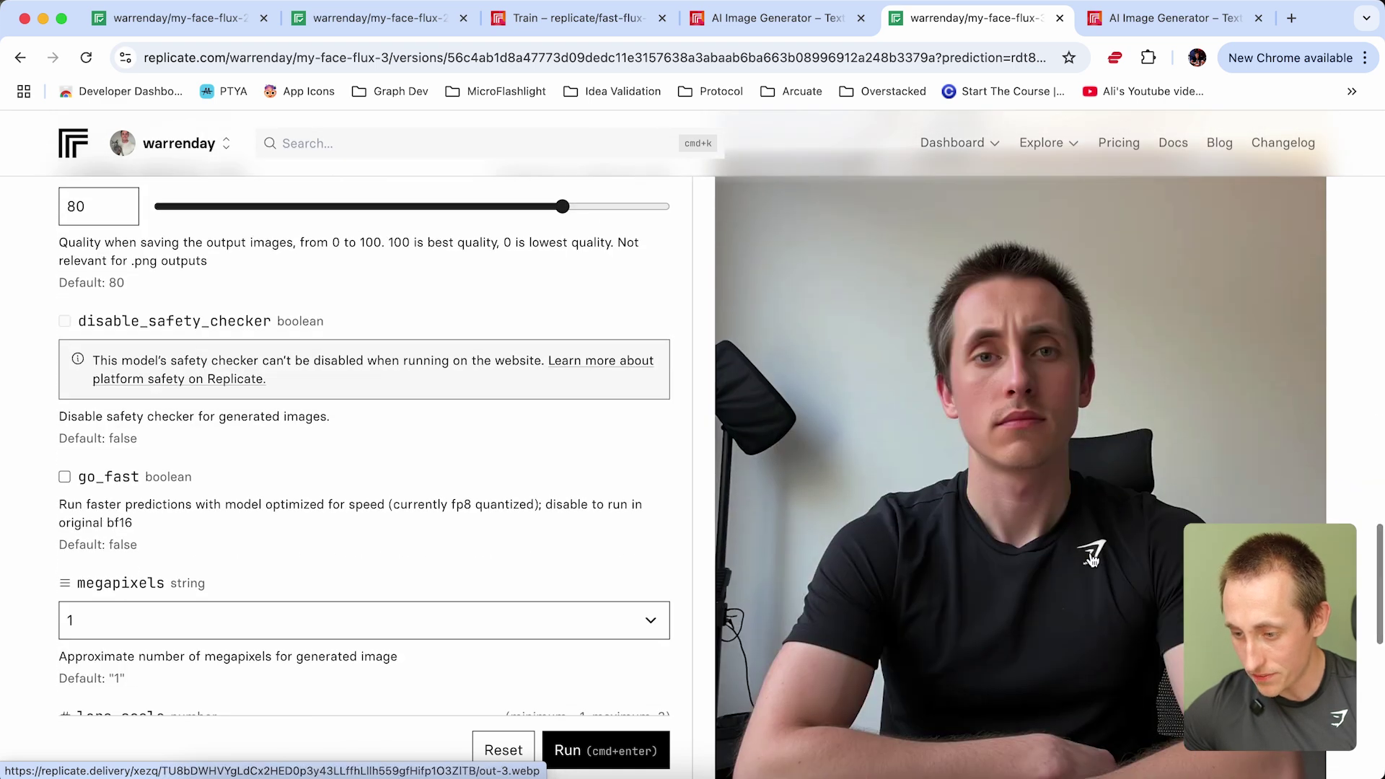
pyautogui.scroll(-3, 1093, 561)
pyautogui.scroll(11, 1094, 560)
pyautogui.scroll(12, 1093, 560)
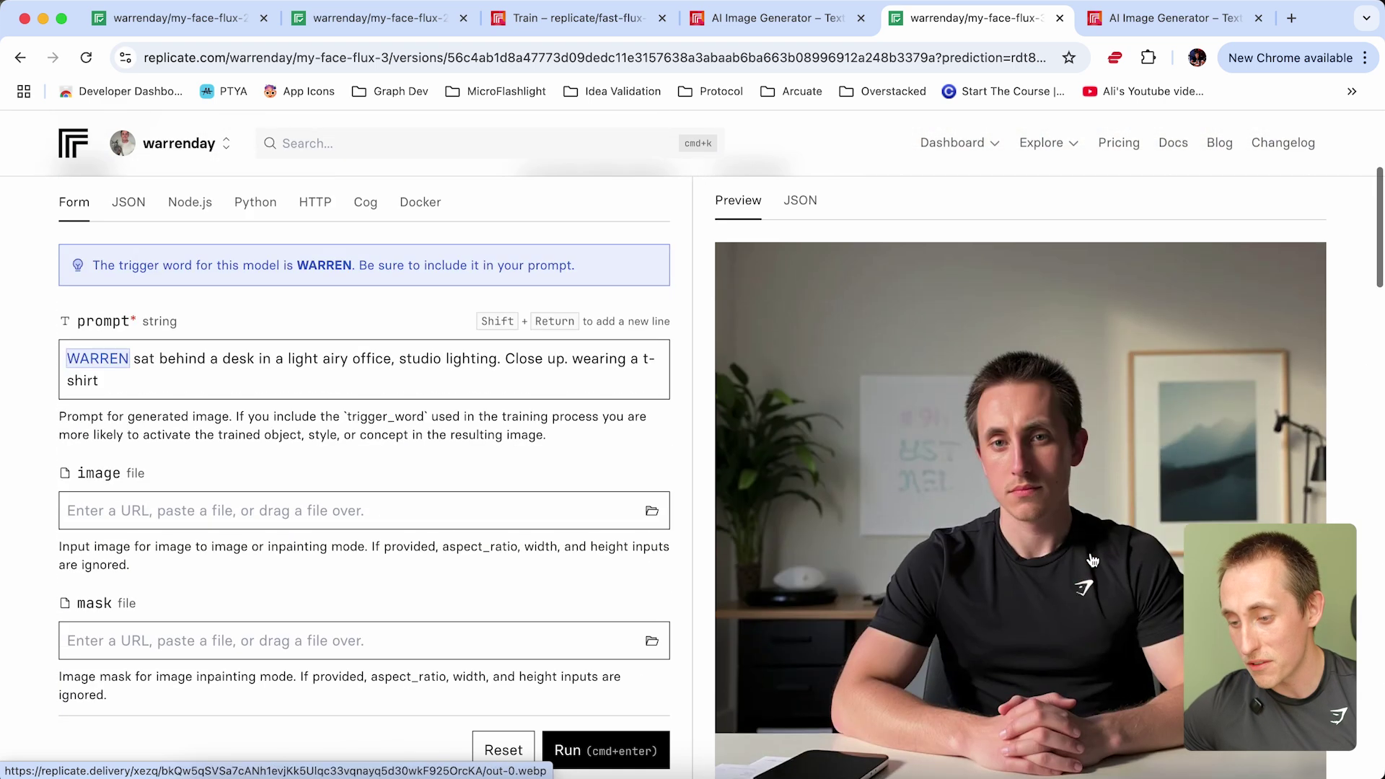